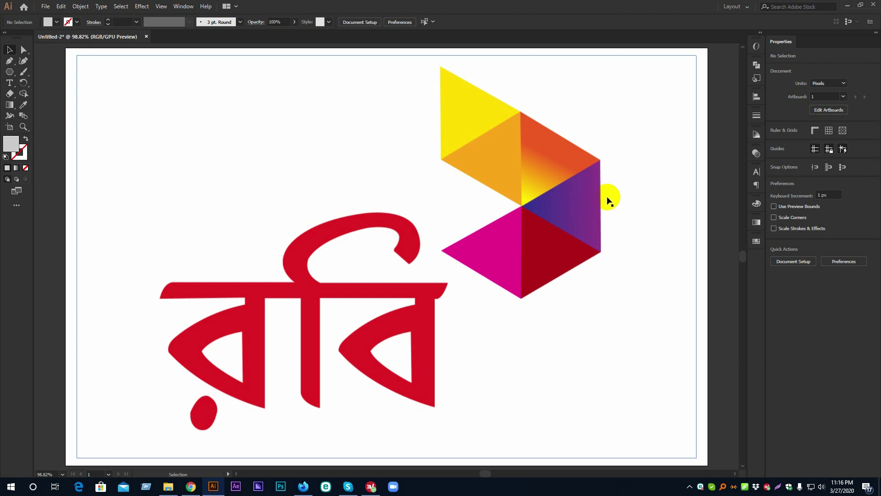
Step: Drag the Robi logo image left of the artboard, deselect it, and frame both in view
click(576, 184)
scroll(578, 233, down, 3)
scroll(577, 233, up, 1)
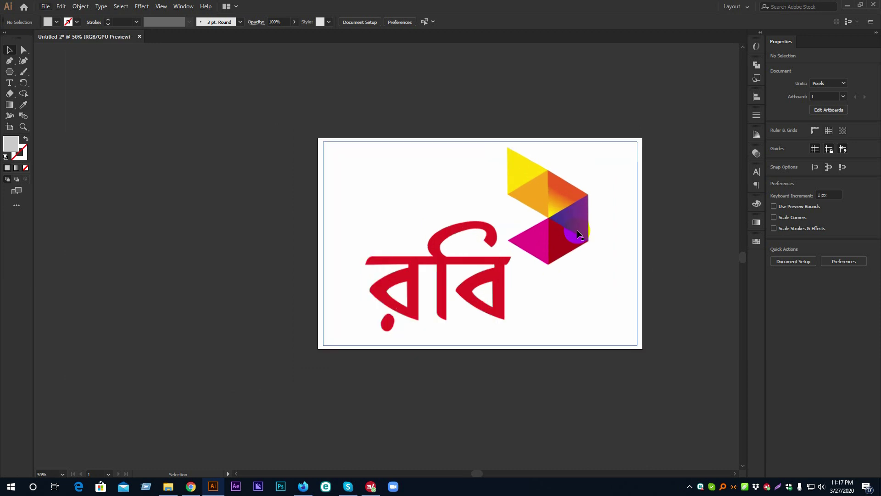
drag(577, 233, 275, 228)
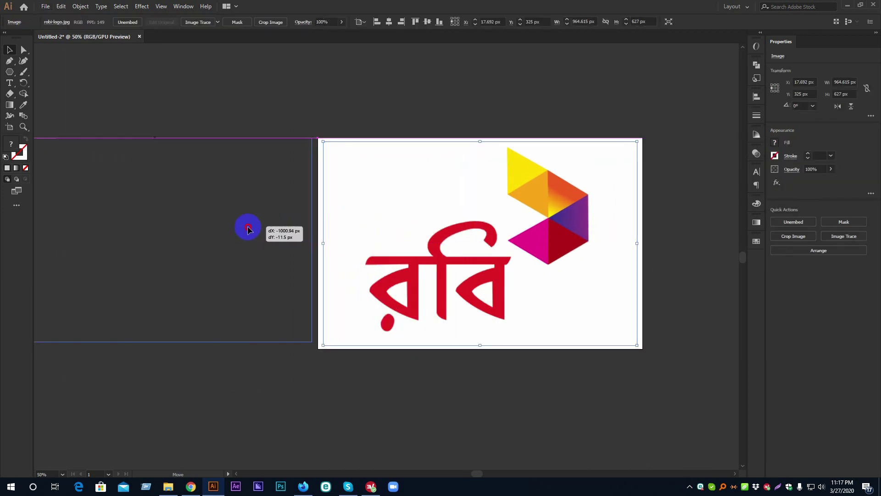
drag(275, 228, 247, 229)
click(431, 203)
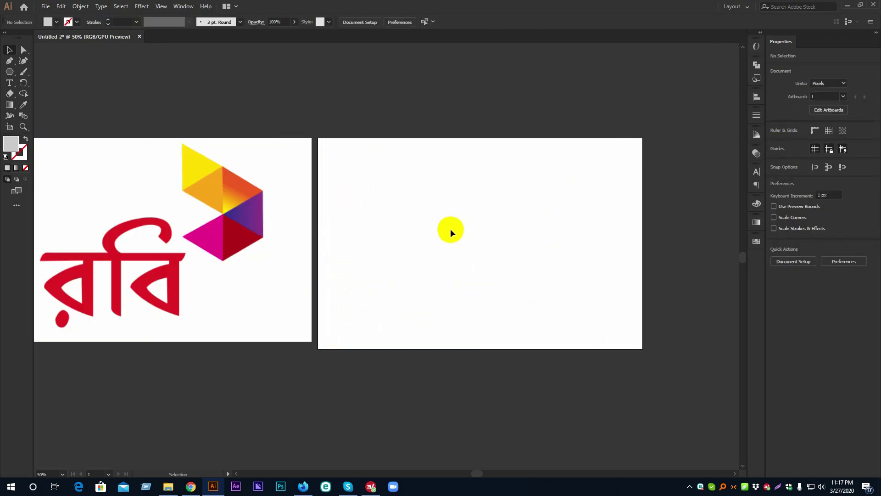
scroll(450, 228, up, 1)
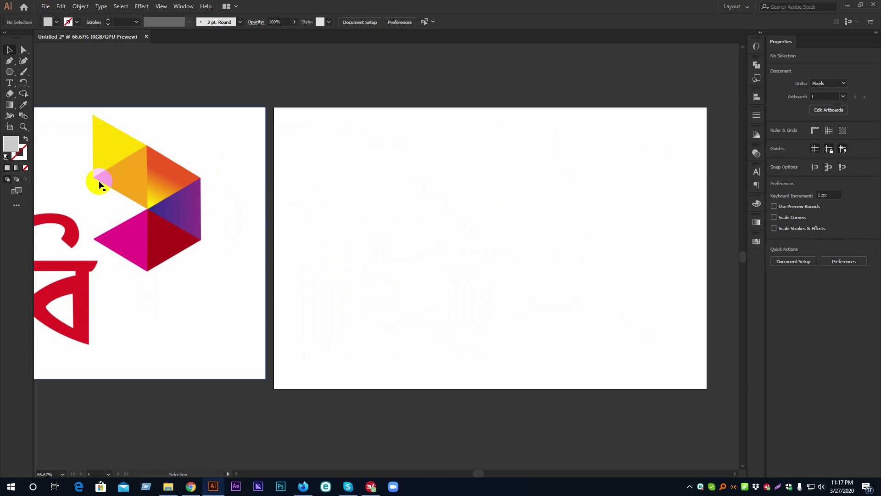
scroll(108, 177, up, 2)
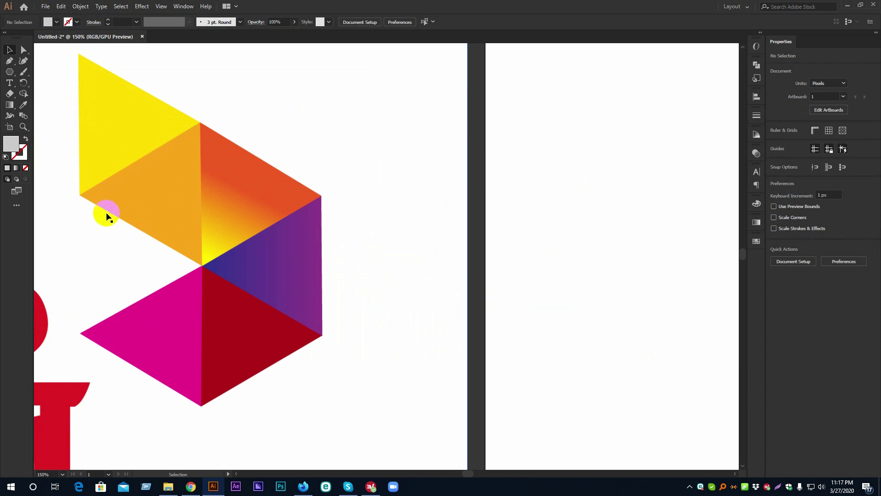
scroll(106, 216, down, 2)
drag(340, 234, 286, 233)
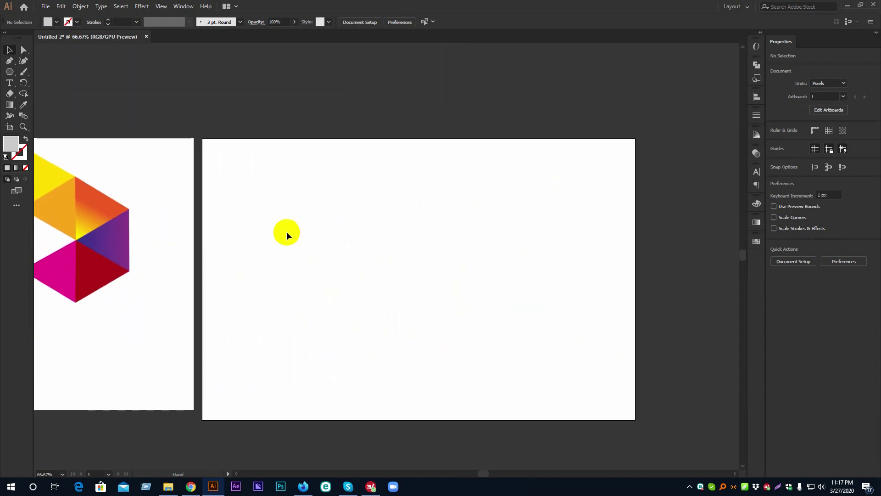
Step: Select the Polygon Tool from the shape tools flyout
click(9, 72)
mouse_move(20, 80)
mouse_down()
mouse_move(67, 98)
mouse_move(10, 71)
mouse_up()
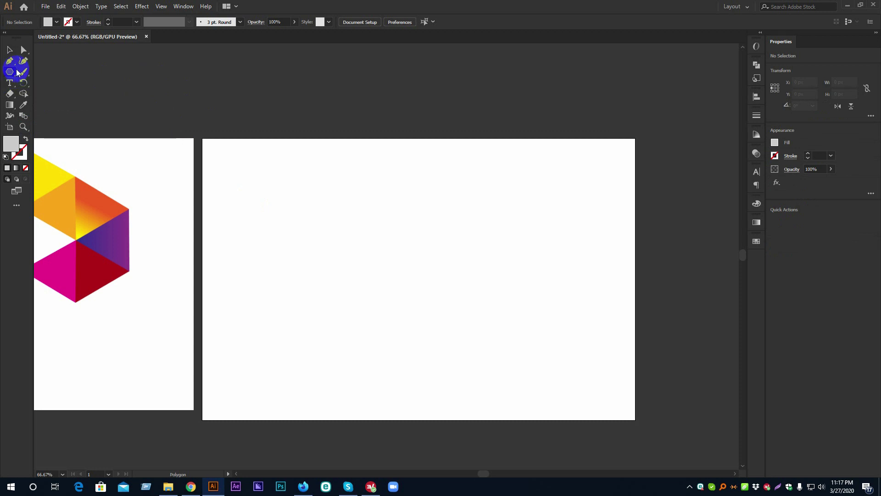
click(11, 72)
mouse_move(13, 73)
mouse_down()
mouse_move(78, 77)
mouse_move(58, 97)
mouse_up()
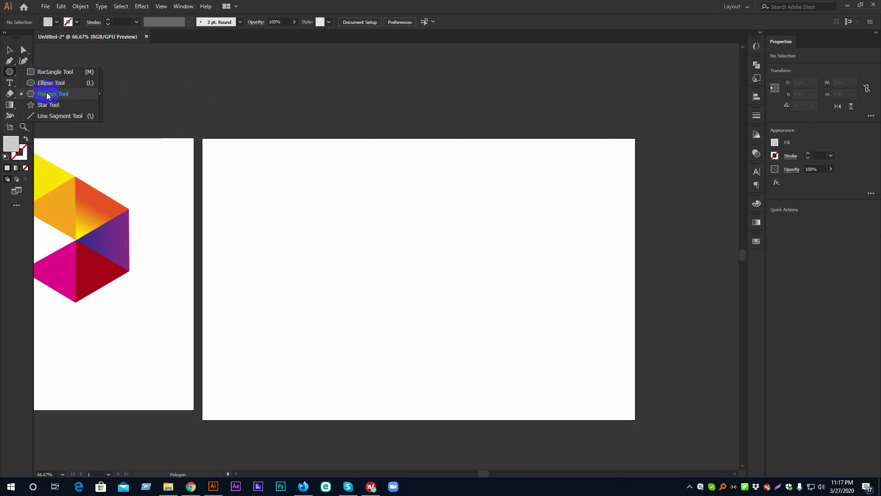
mouse_move(59, 96)
mouse_down()
mouse_move(86, 104)
mouse_move(64, 93)
mouse_up()
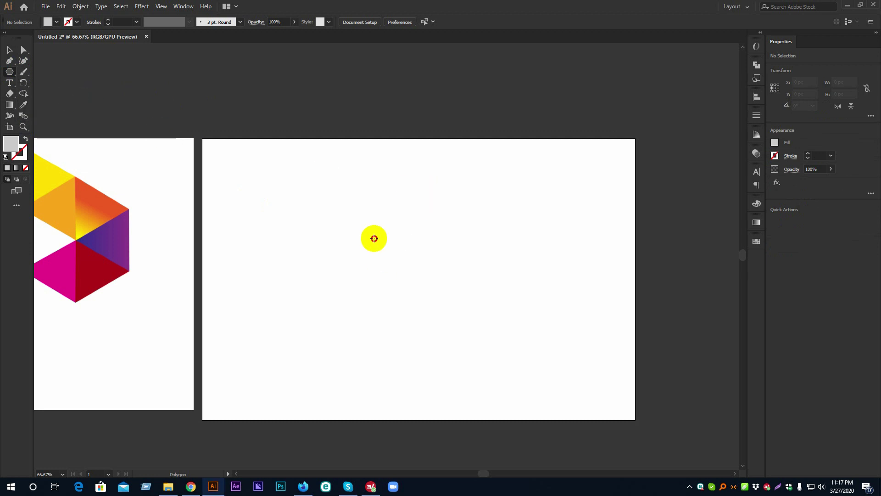
Step: Create a 3-sided polygon with a 50 px radius on the blank artboard
click(374, 238)
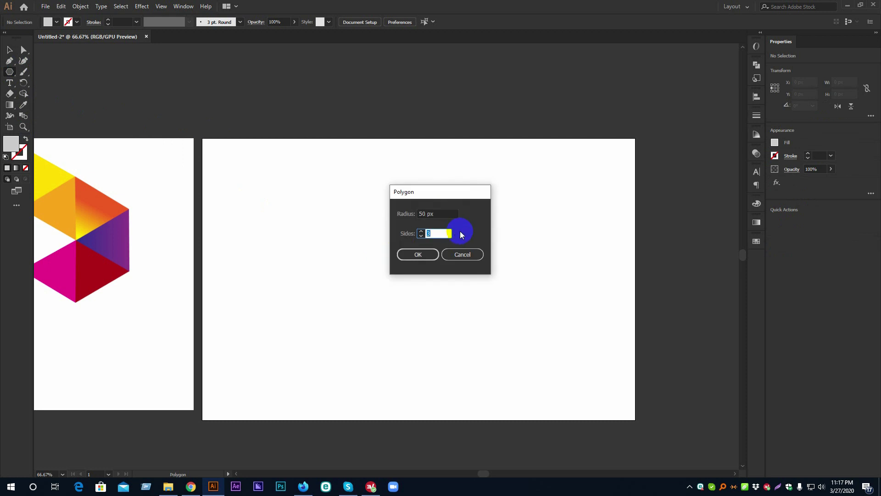
drag(458, 233, 442, 232)
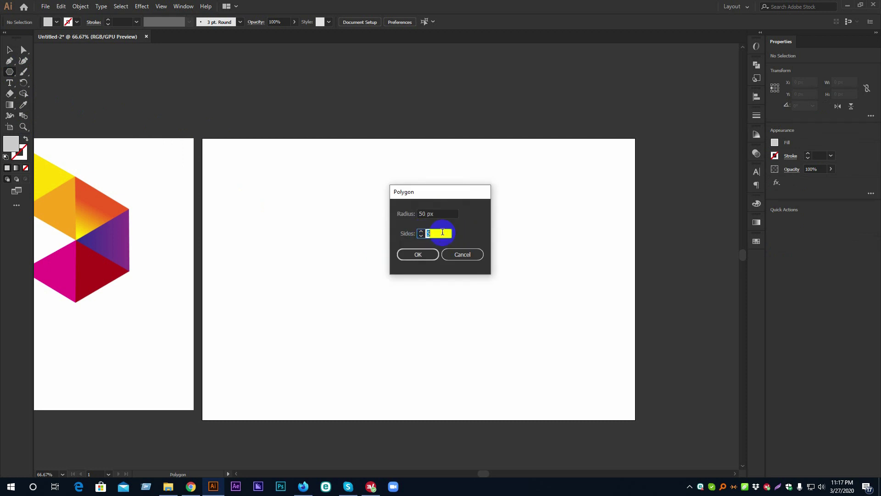
key(Up)
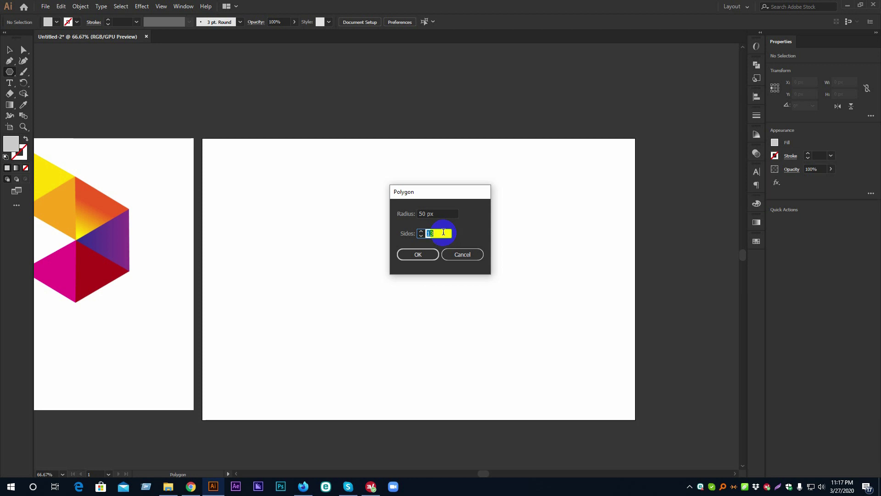
key(Up)
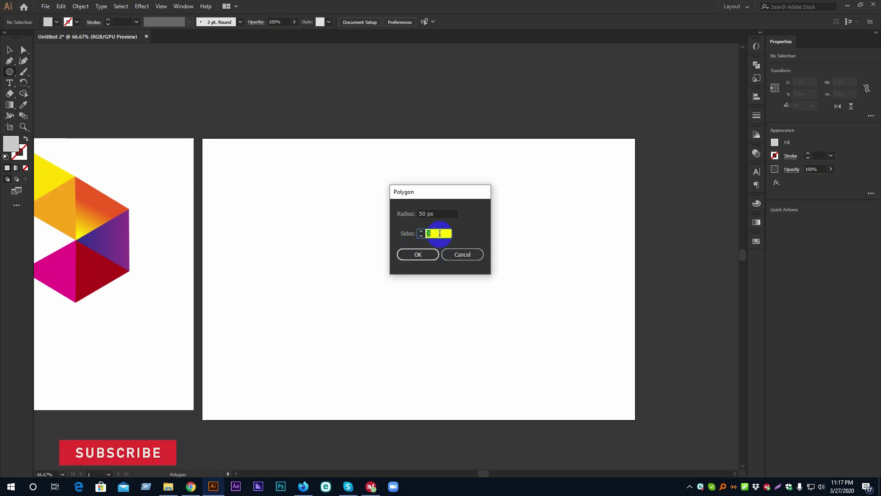
click(419, 254)
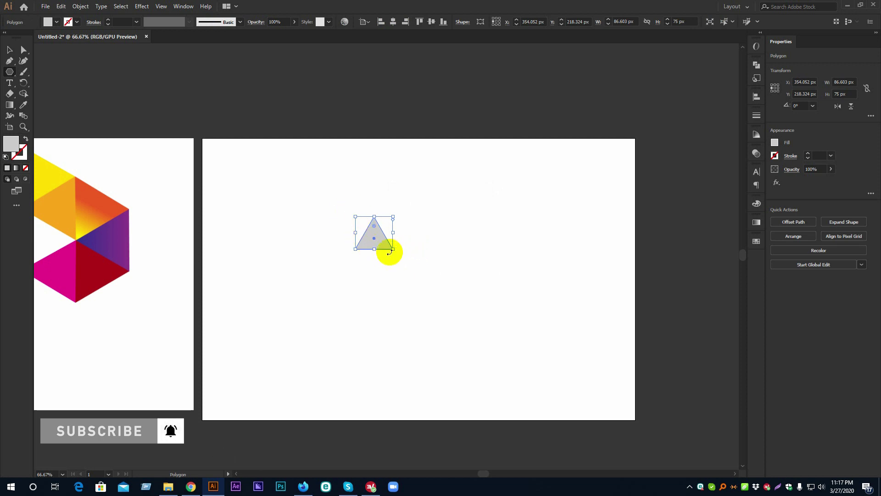
Step: Scale the triangle up to about 126 × 109 px using its bottom-right handle
drag(393, 249, 415, 274)
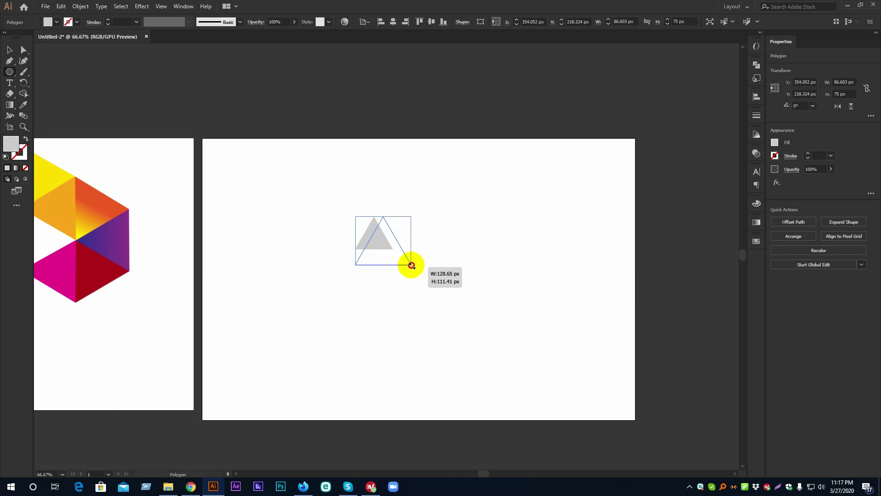
drag(416, 274, 412, 264)
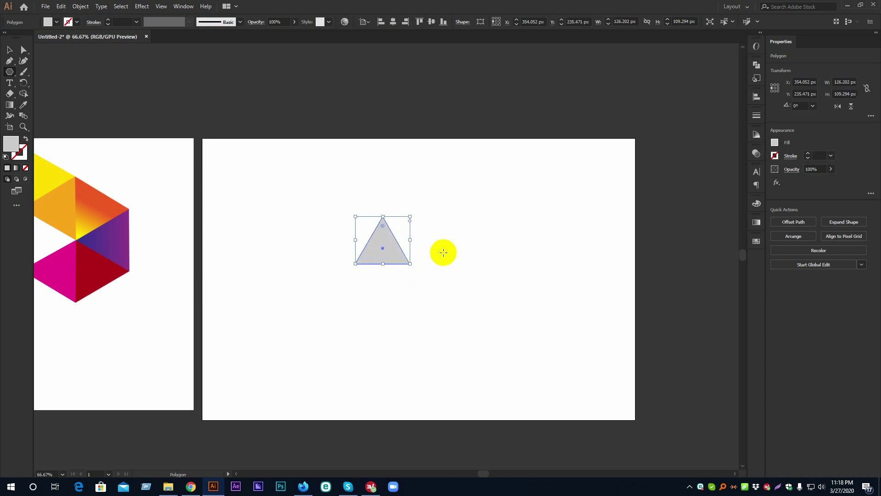
click(11, 51)
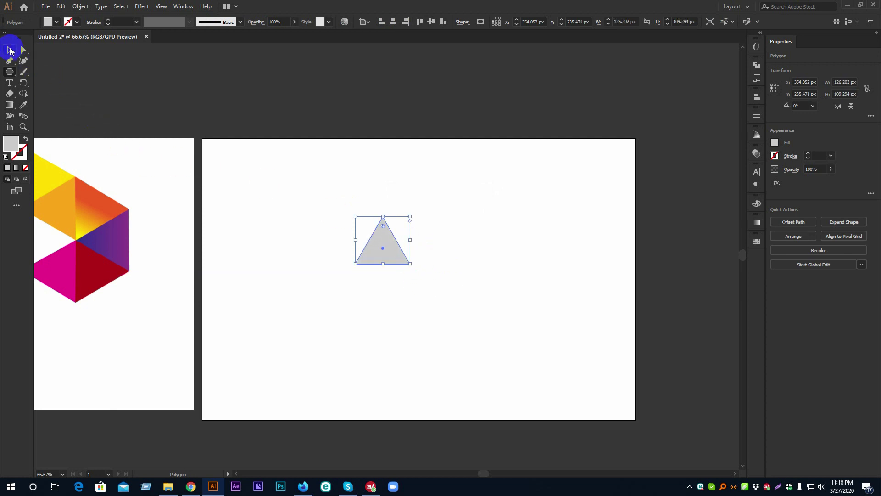
drag(187, 187, 259, 185)
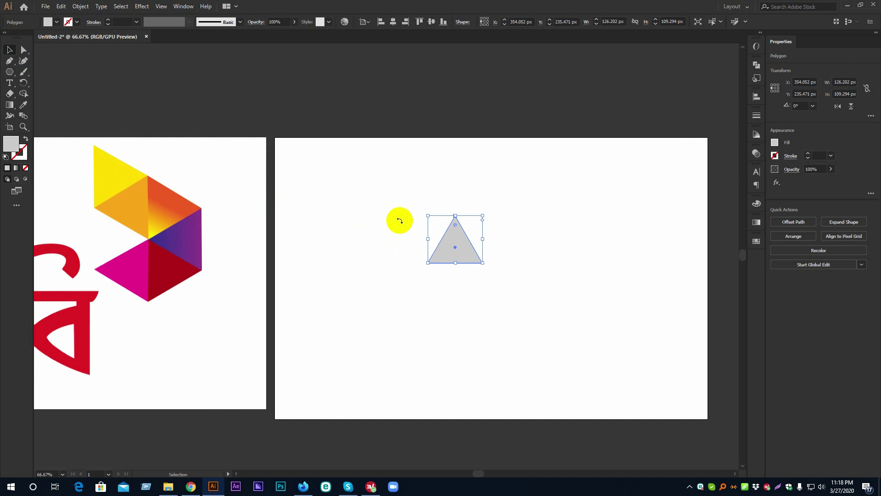
Step: Rotate the triangle 90° in the Transform panel so it points left
click(184, 6)
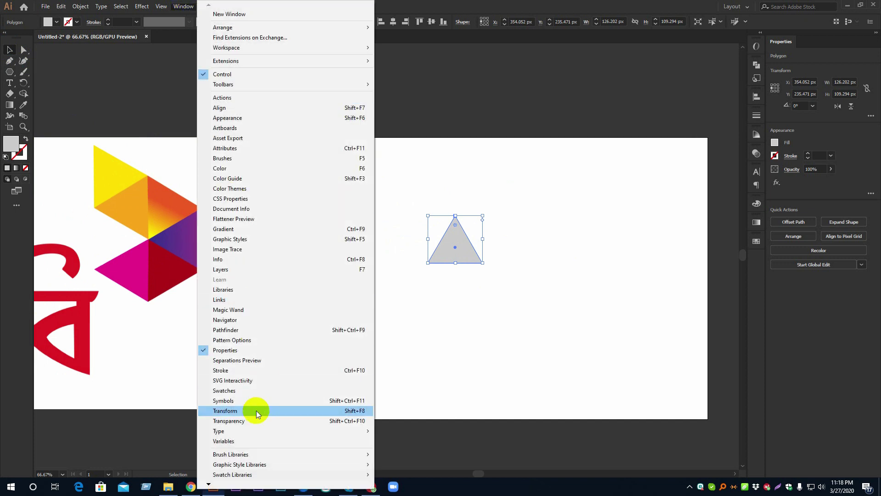
click(244, 410)
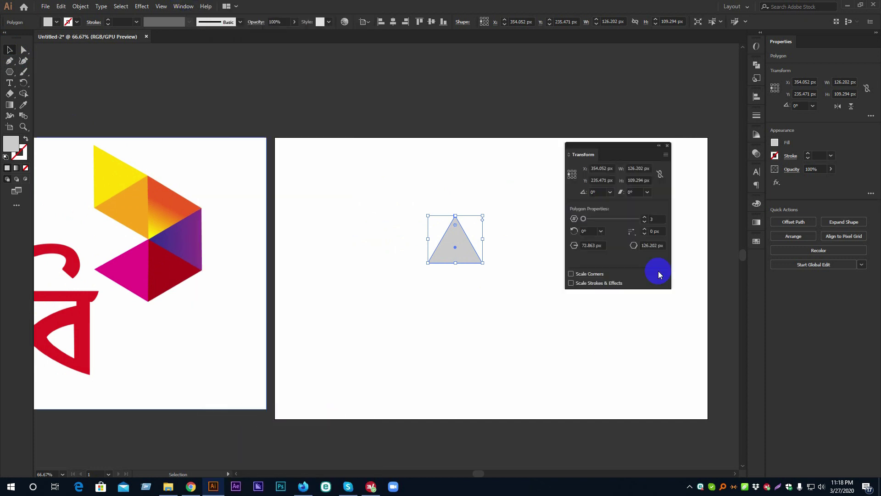
drag(608, 145, 657, 138)
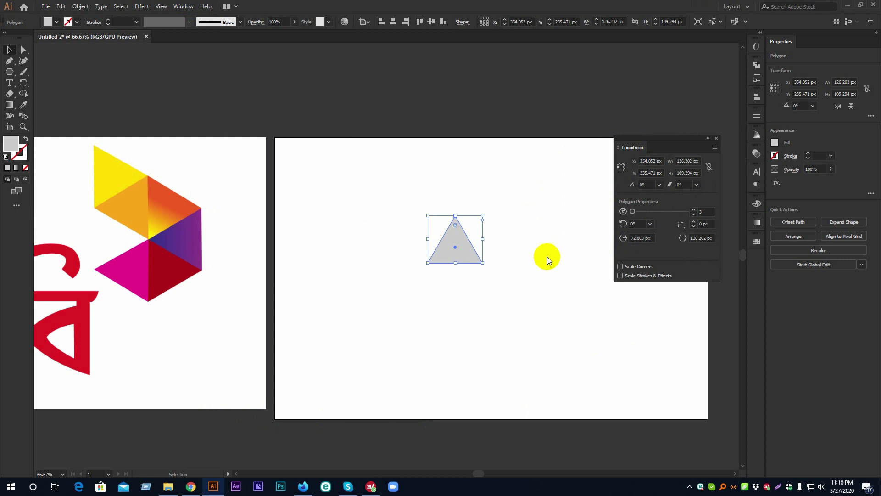
click(531, 255)
click(464, 241)
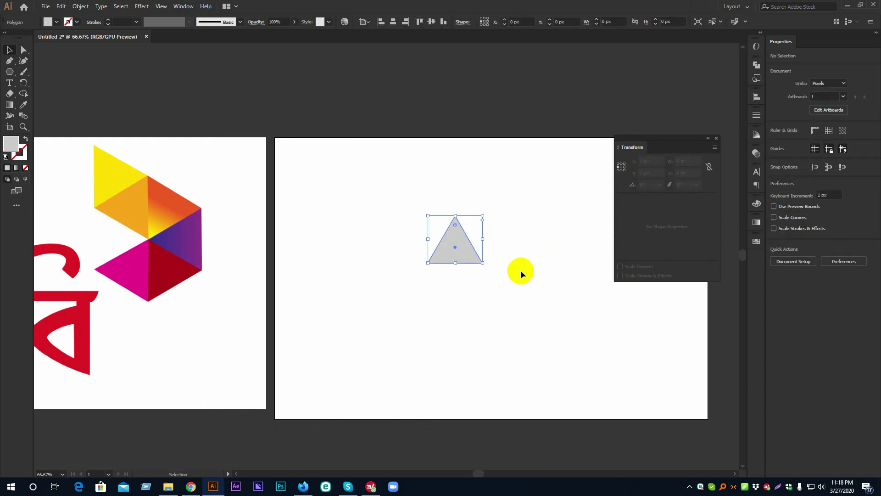
click(640, 224)
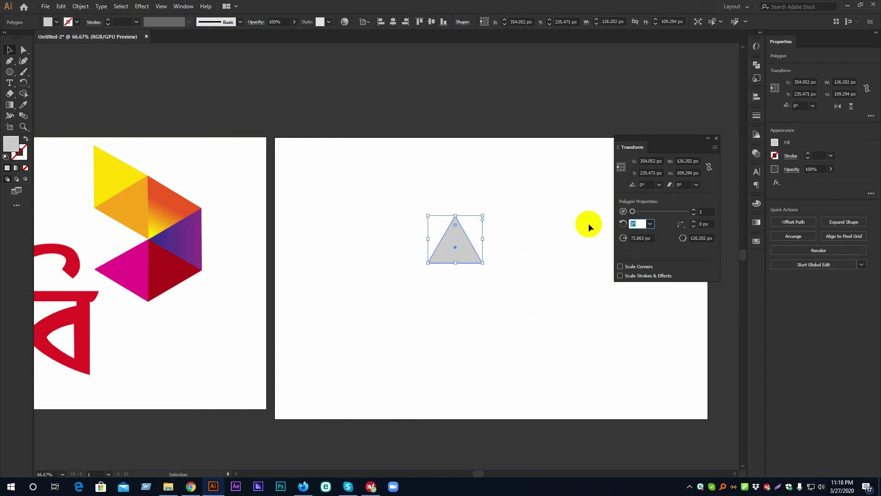
text(90)
key(Return)
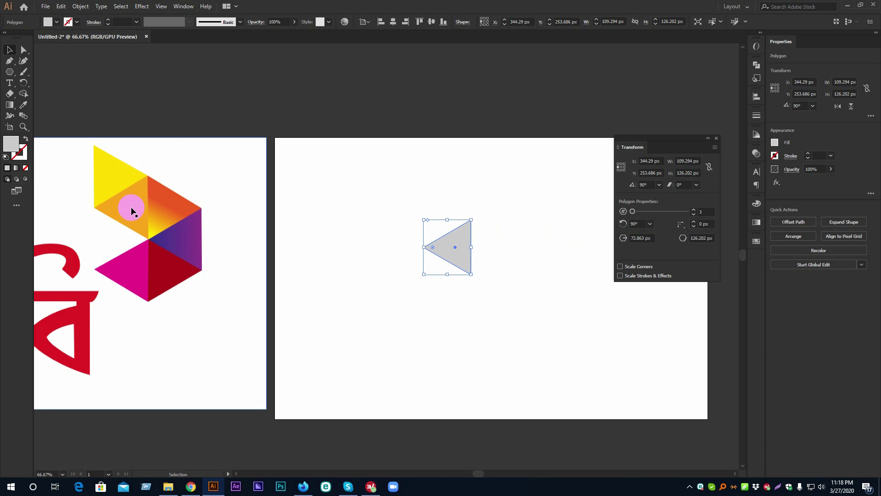
Step: Move the rotated triangle up and to the left on the artboard
click(306, 208)
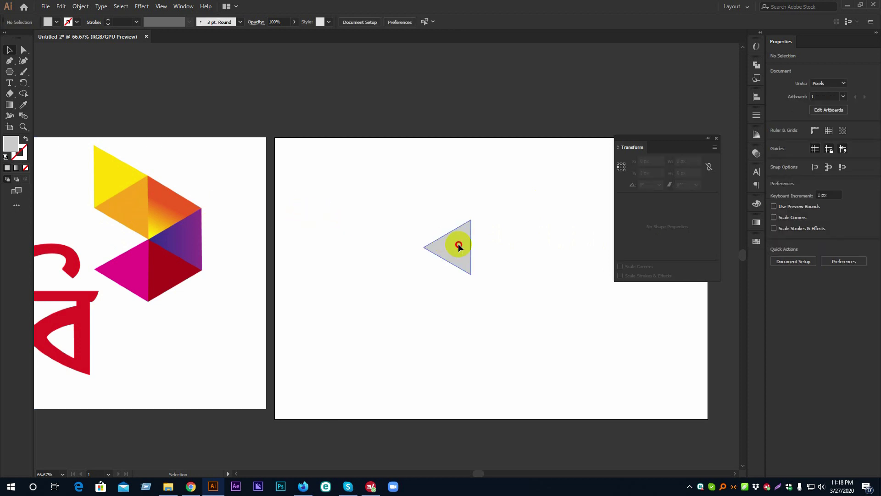
drag(459, 247, 411, 225)
click(437, 232)
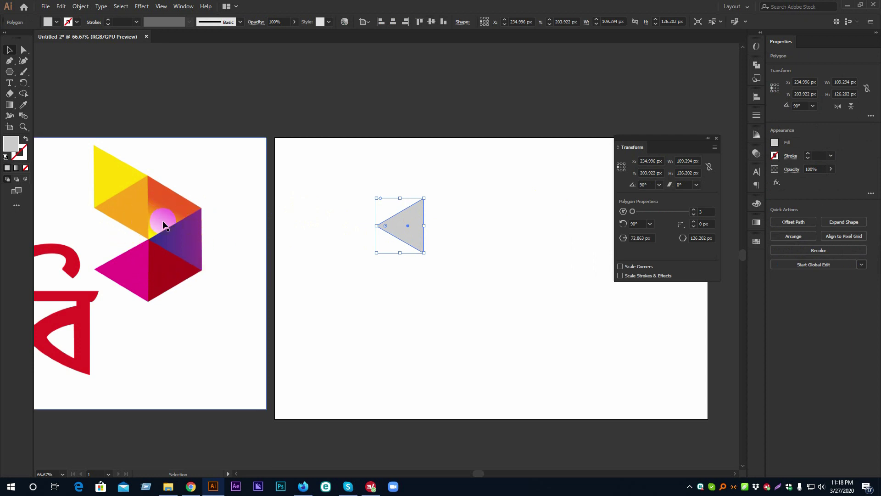
click(370, 295)
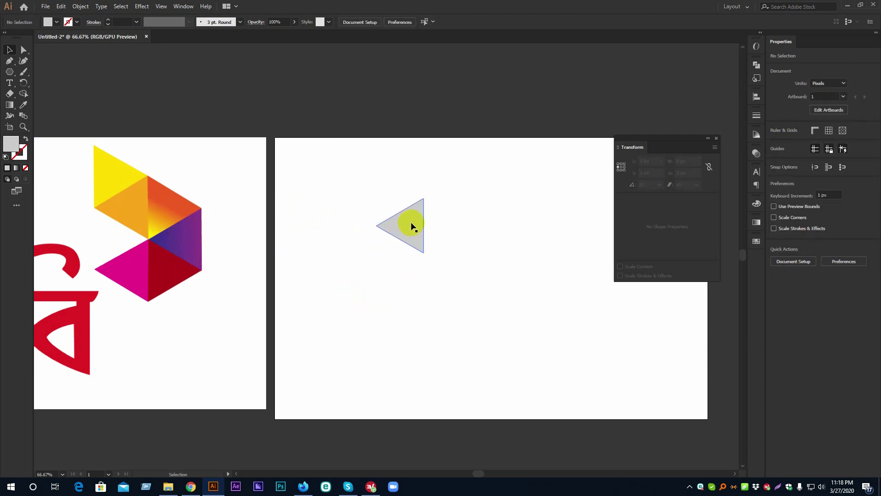
click(411, 224)
click(470, 247)
click(420, 227)
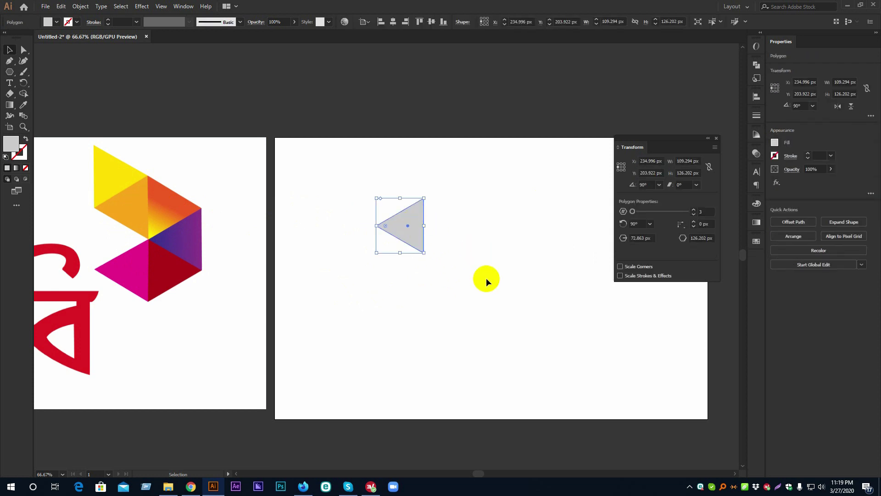
Step: Check snap options, zoom in, and open Rotate settings pivoting on the triangle's bottom corner
click(24, 84)
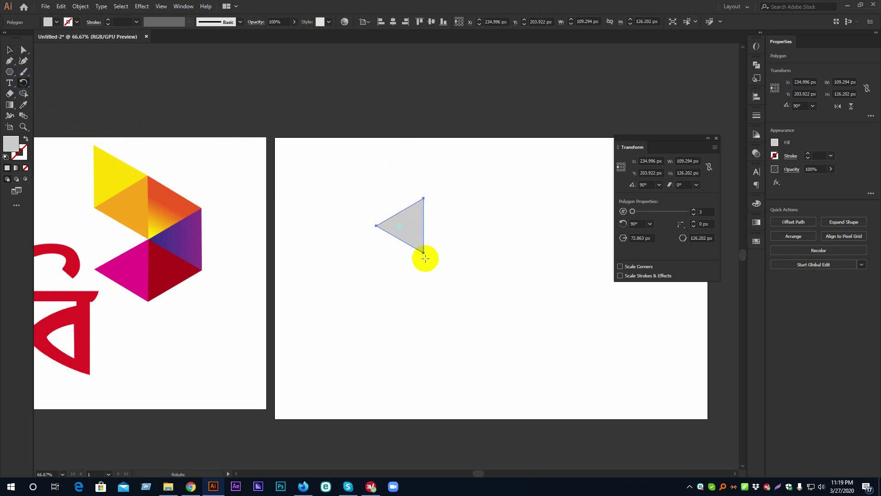
click(162, 6)
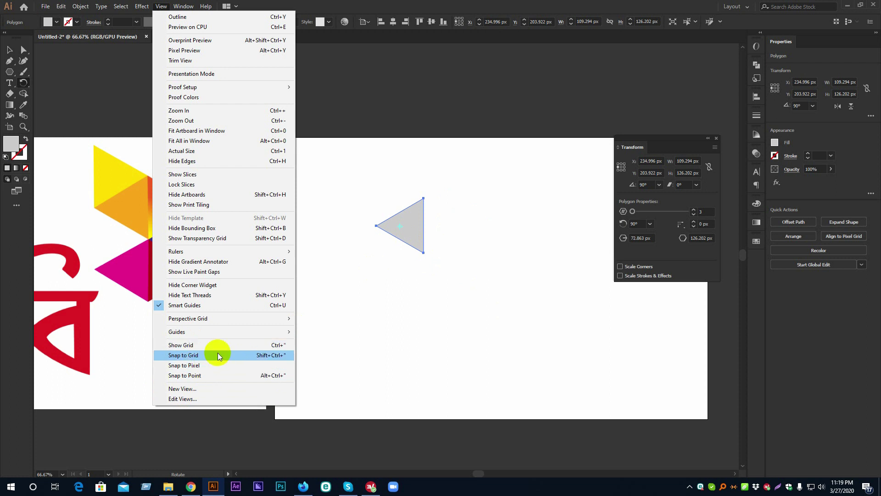
click(419, 10)
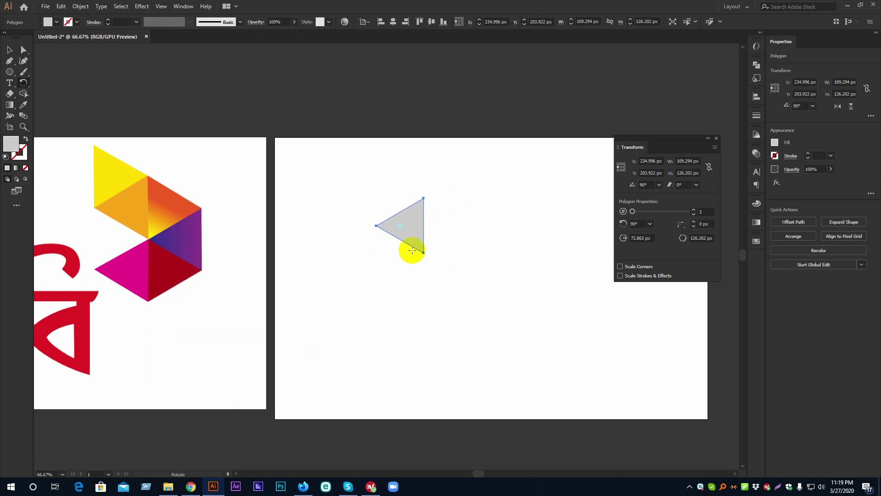
key(alt)
scroll(445, 267, up, 5)
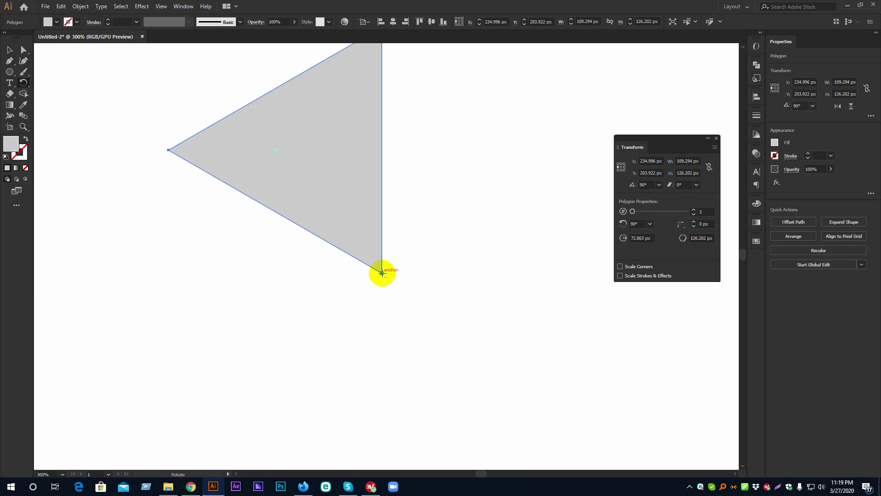
alt+click(382, 273)
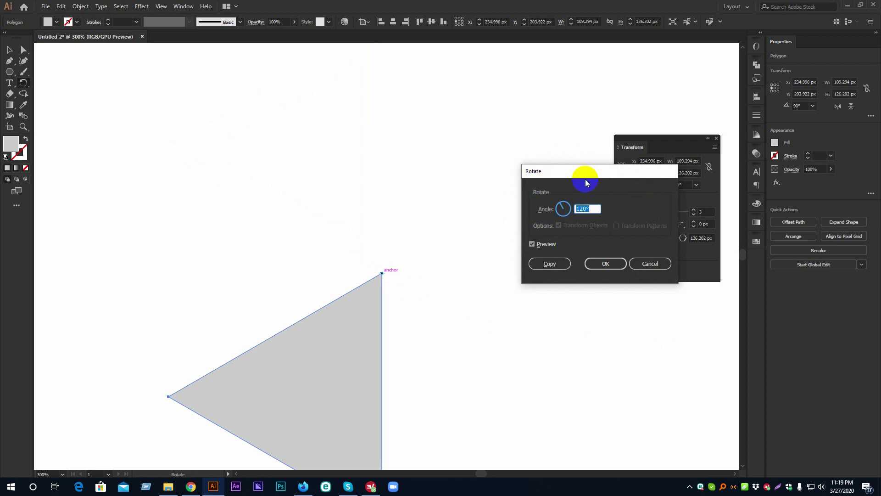
Step: Enter a 360/6 (60°) angle in the Rotate dialog and make a rotated copy
drag(580, 175, 513, 177)
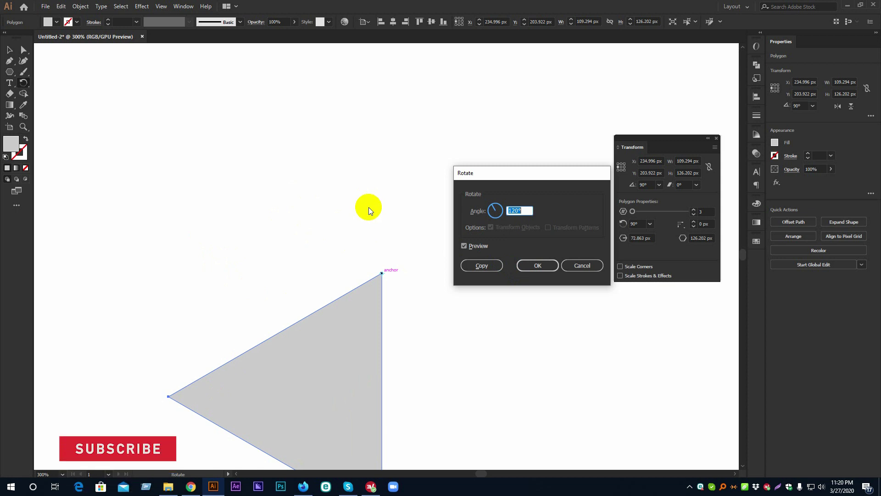
text(360)
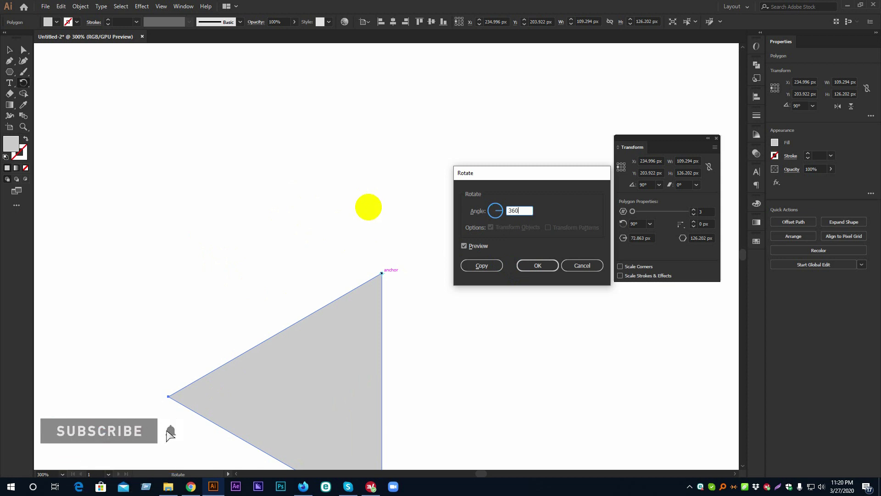
text(/)
text(6)
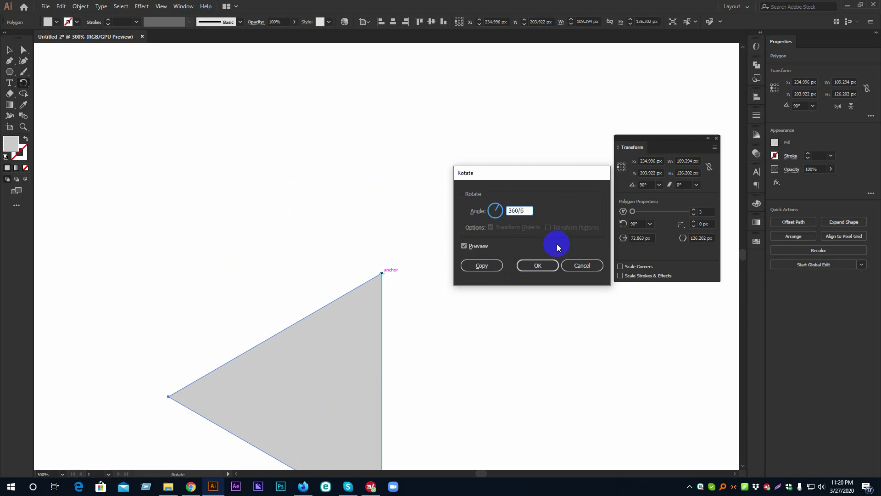
click(490, 266)
drag(492, 268, 508, 173)
click(494, 271)
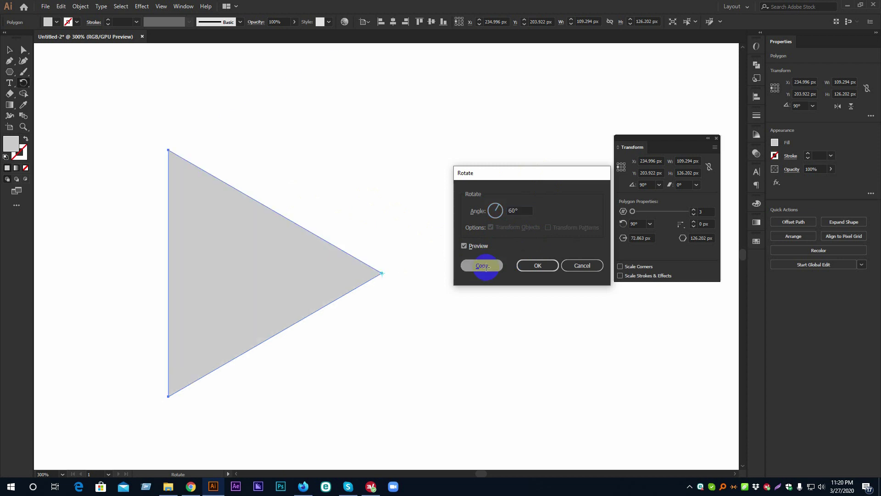
click(486, 267)
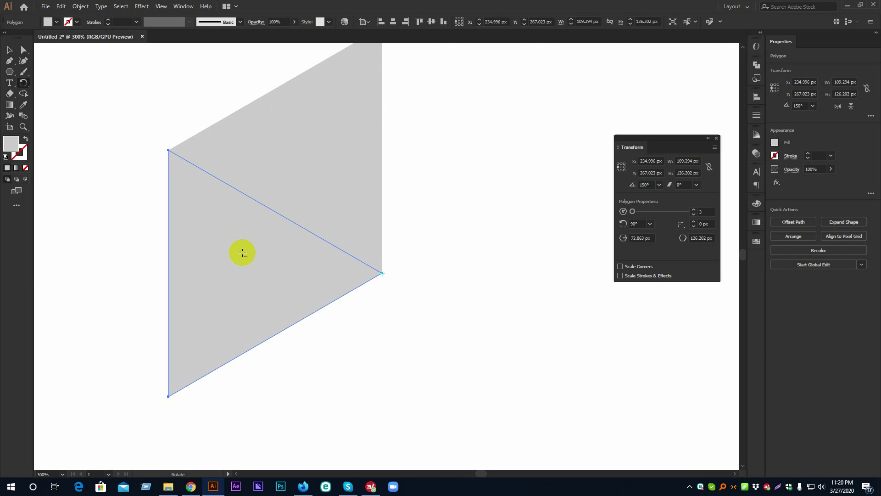
scroll(242, 253, down, 2)
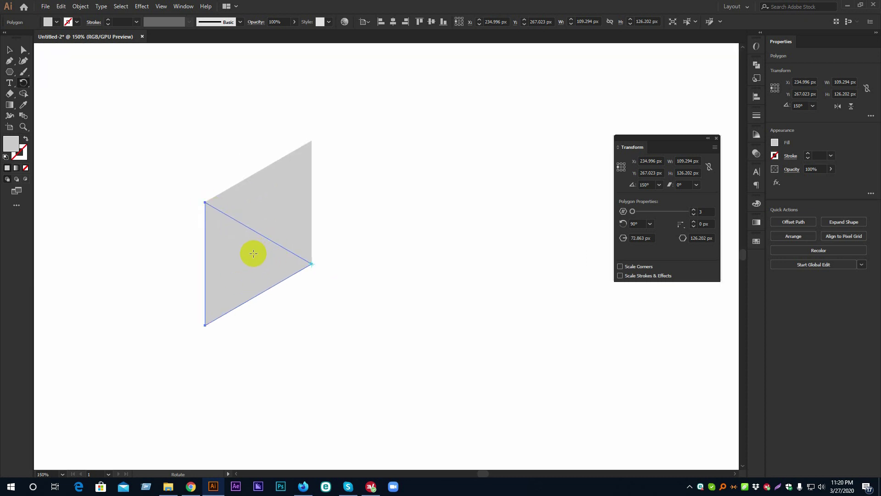
Step: Repeat the 60° rotate-copy with Ctrl+D until six triangles form a hexagon, then deselect
key(ctrl+d)
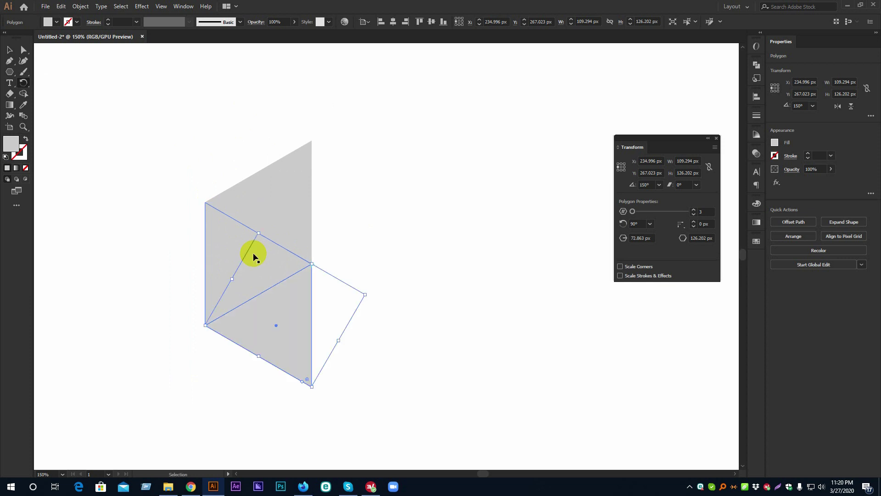
key(ctrl+d)
key(ctrl+d)
key(ctrl+d)
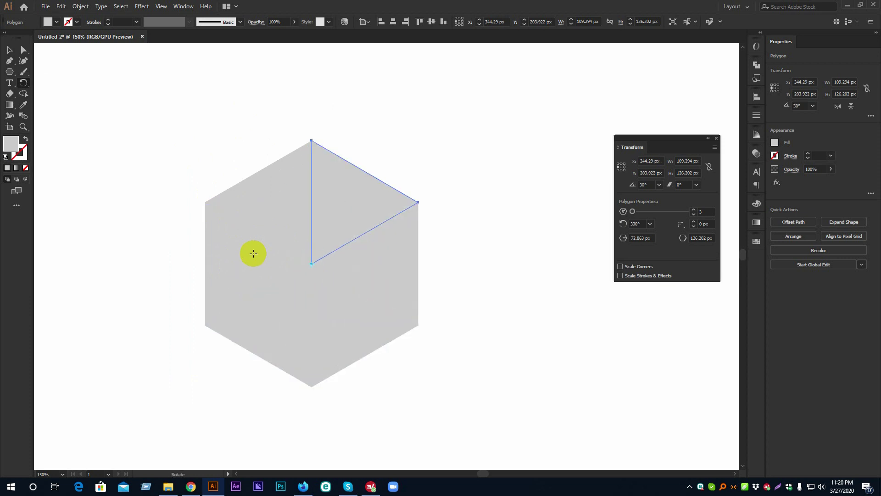
click(9, 49)
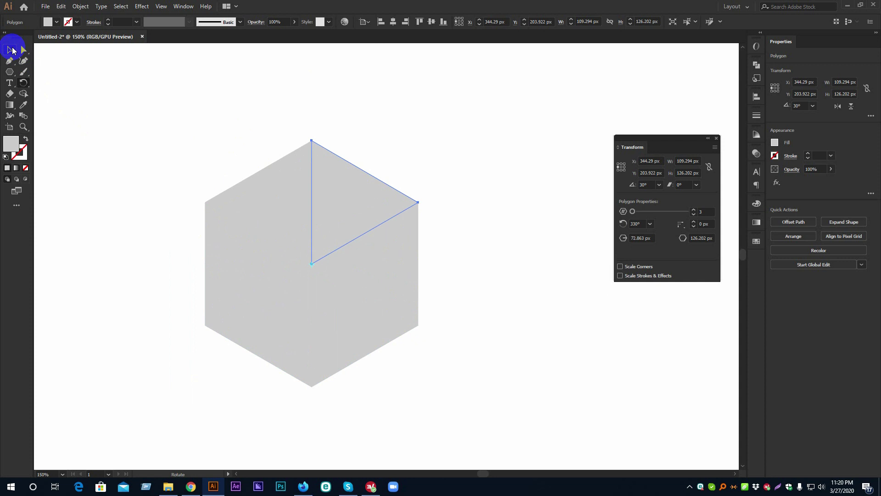
click(326, 122)
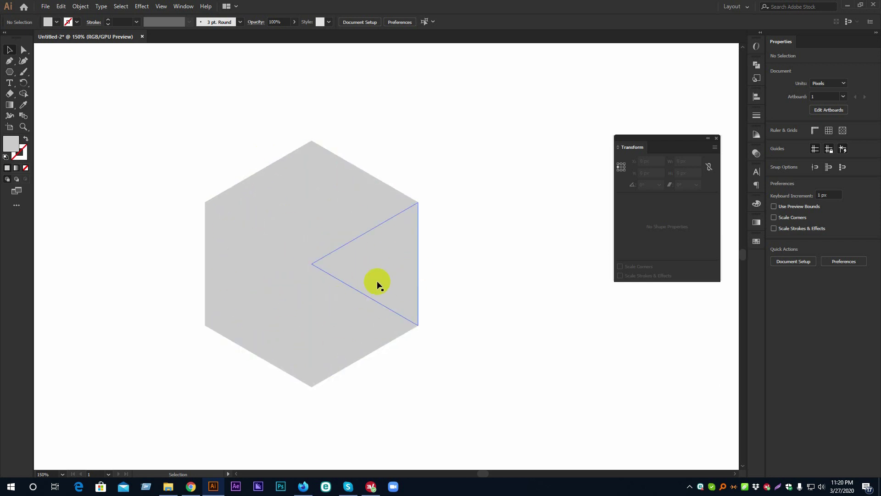
scroll(319, 205, up, 5)
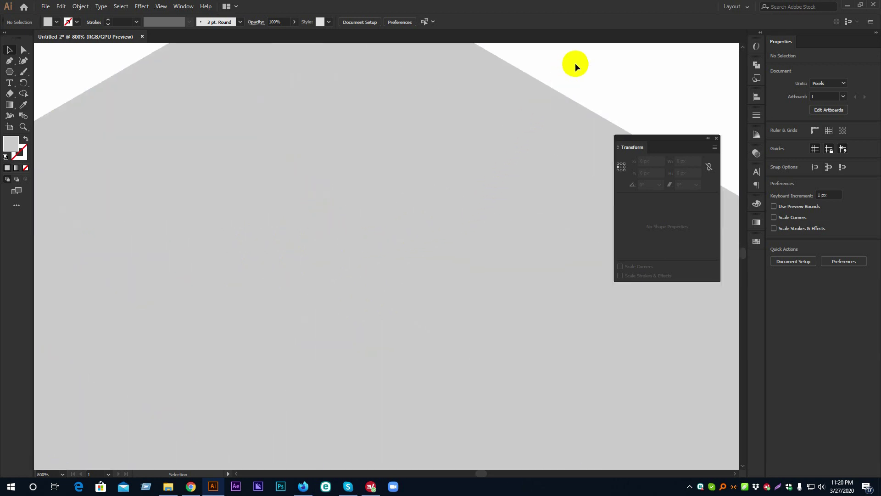
scroll(569, 83, up, 3)
scroll(528, 99, up, 2)
scroll(404, 109, up, 2)
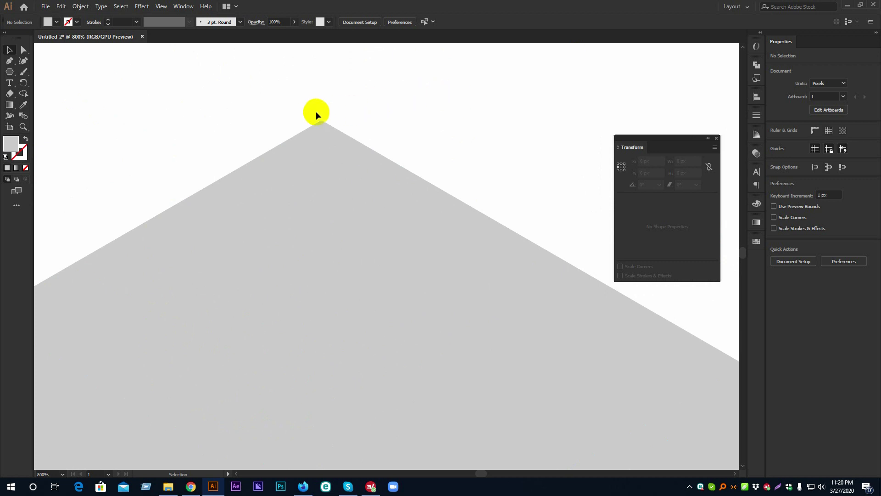
scroll(321, 115, up, 2)
scroll(339, 122, up, 5)
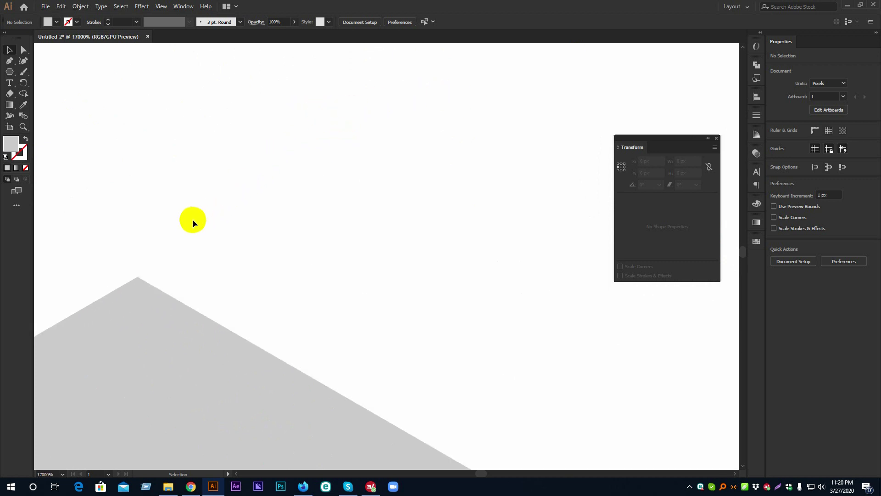
scroll(256, 212, down, 2)
scroll(374, 174, down, 3)
scroll(395, 155, down, 8)
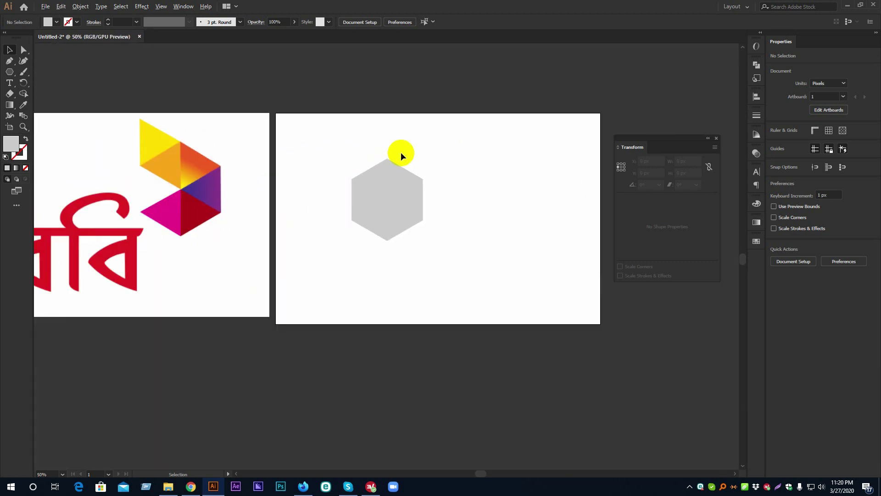
scroll(402, 151, up, 2)
scroll(402, 152, down, 2)
Step: Select the hexagon's left triangle and zoom in on its upper-left corner
scroll(403, 149, up, 3)
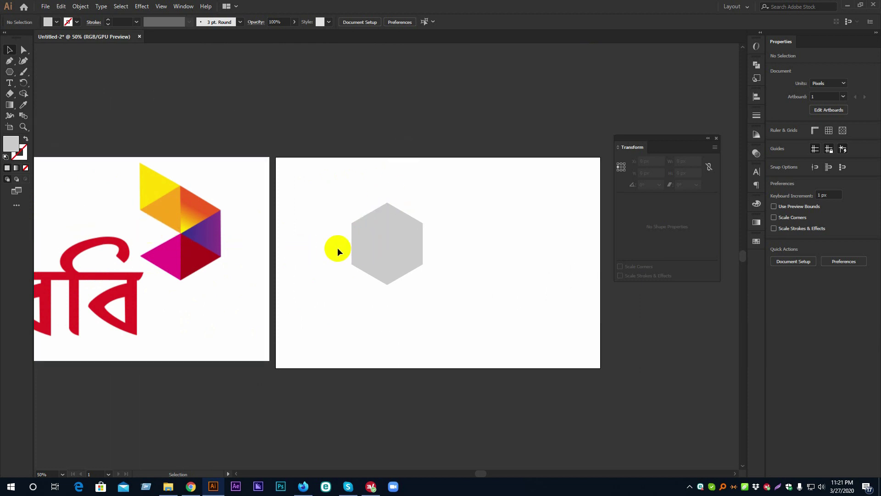
click(362, 242)
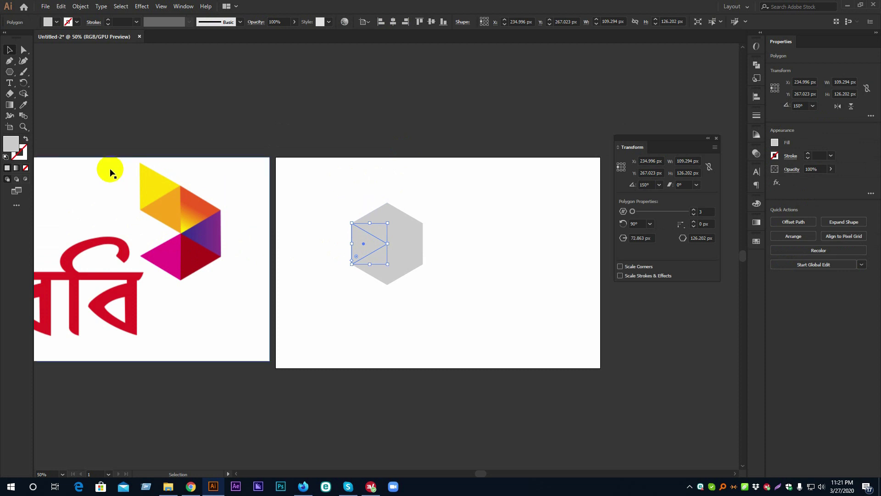
click(24, 83)
scroll(294, 225, up, 2)
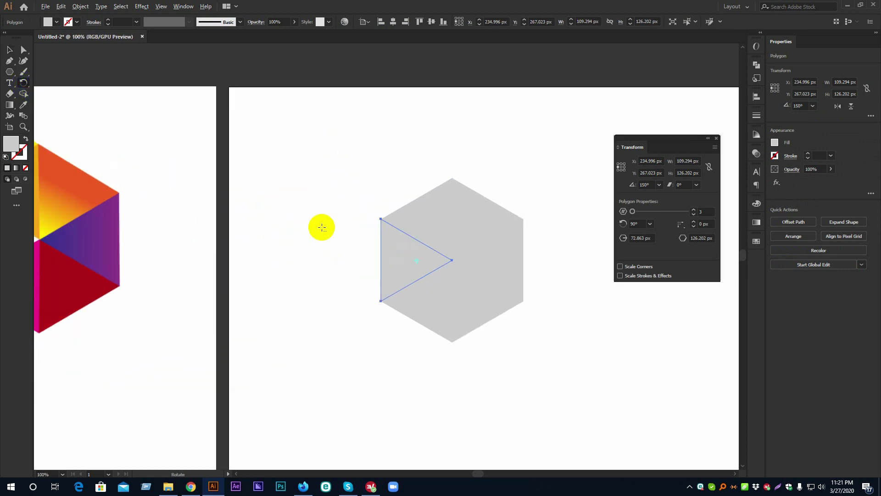
scroll(349, 229, up, 2)
drag(406, 174, 313, 168)
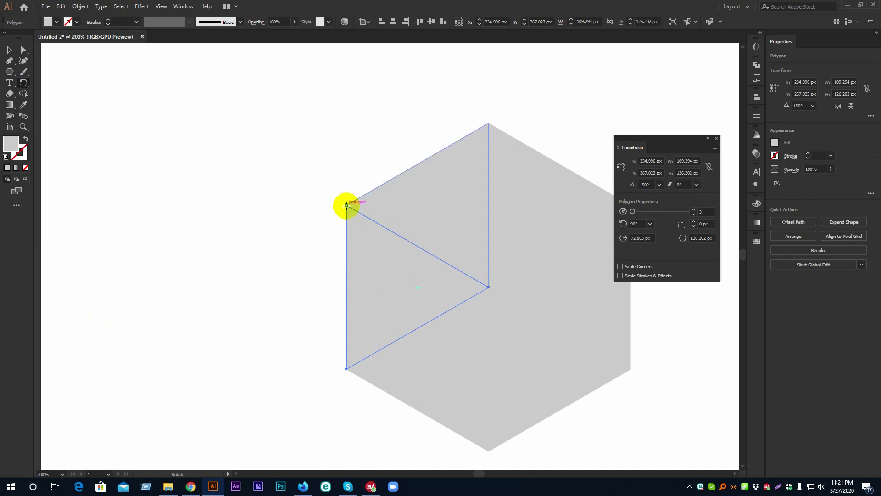
scroll(346, 205, up, 2)
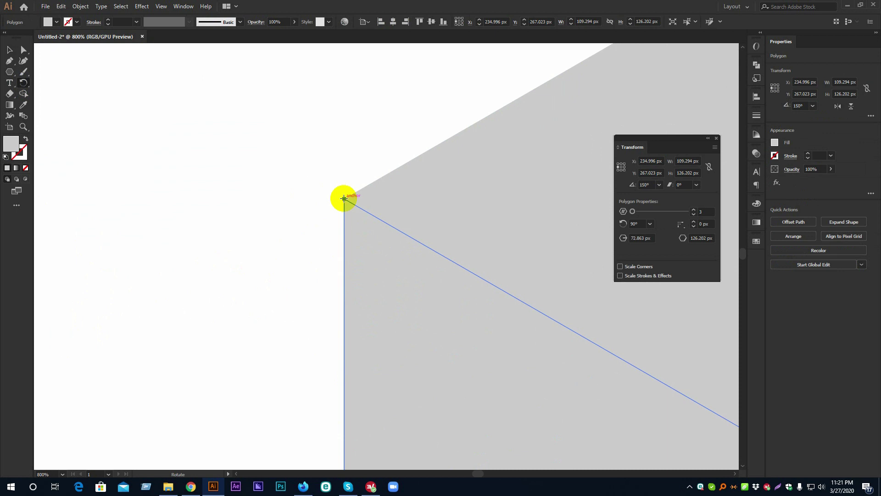
Step: Rotate the left triangle 120° around its upper-left corner, then view the whole shape
alt+click(343, 198)
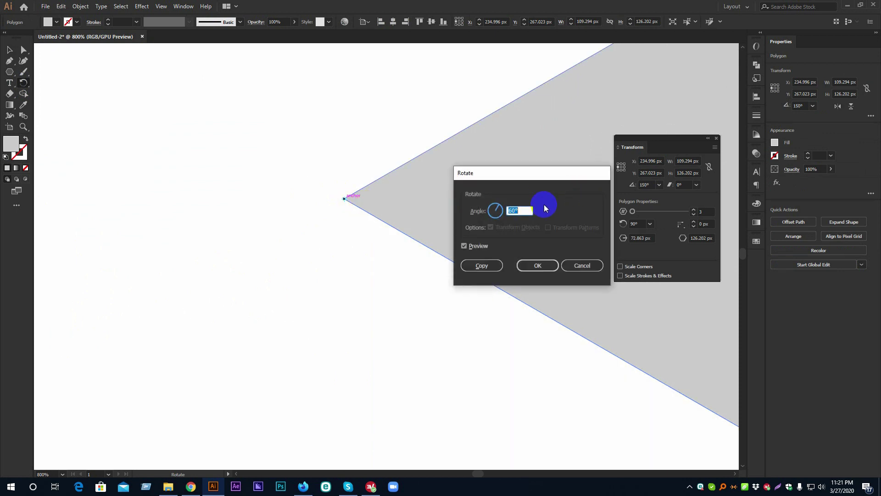
text(120)
click(534, 266)
scroll(533, 266, down, 5)
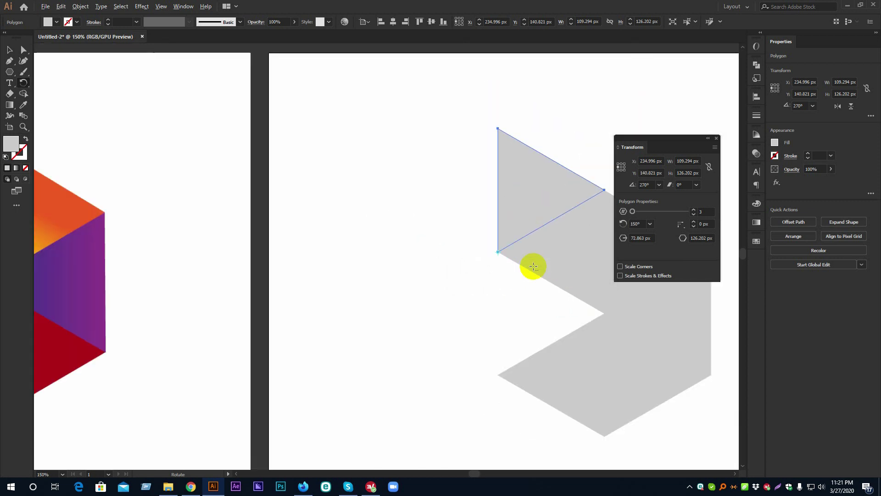
mouse_move(557, 164)
mouse_down()
mouse_move(427, 138)
mouse_move(384, 141)
mouse_up()
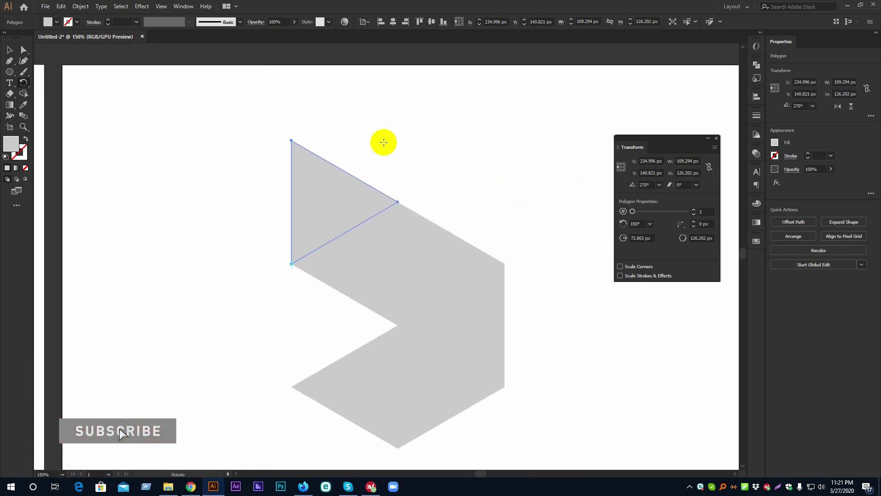
click(10, 50)
click(274, 156)
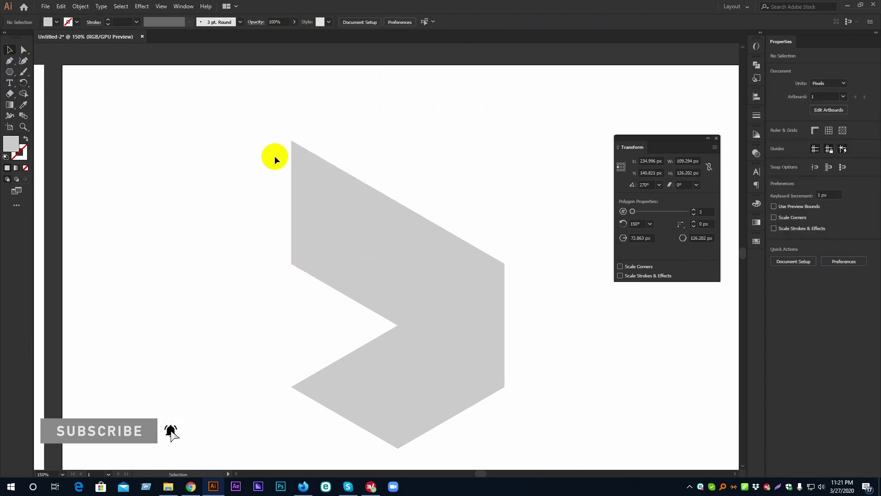
scroll(259, 178, down, 2)
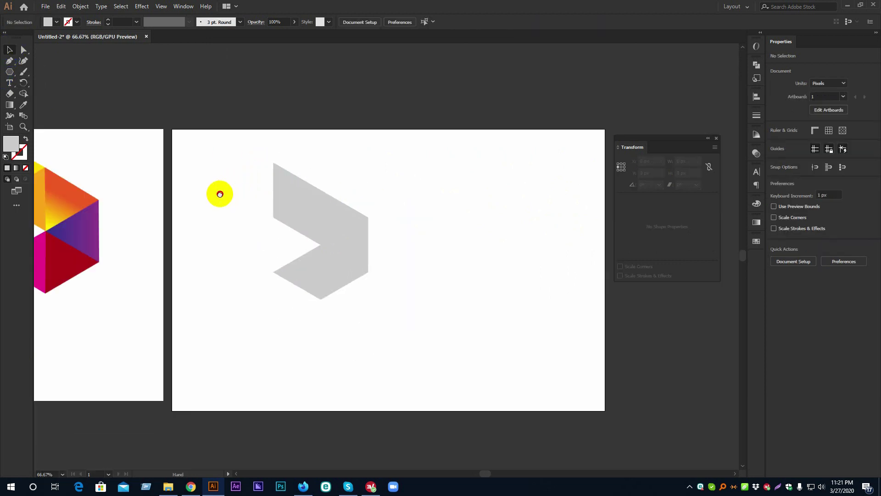
drag(218, 191, 324, 199)
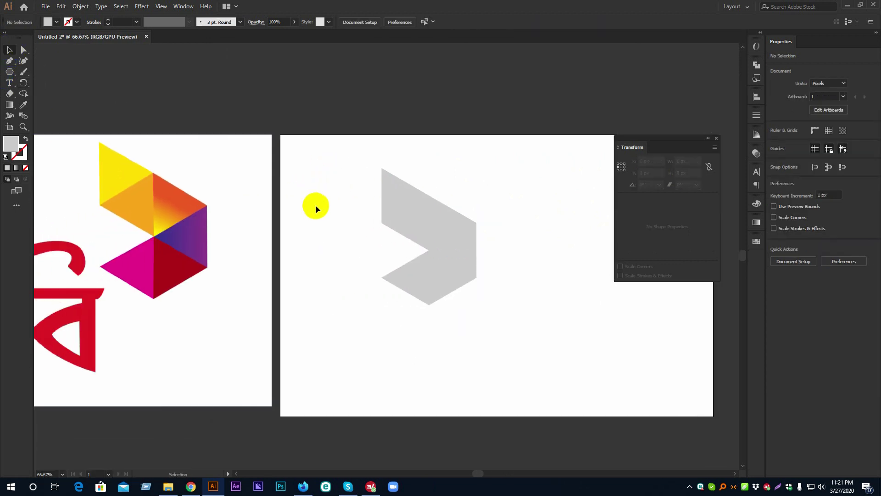
click(144, 217)
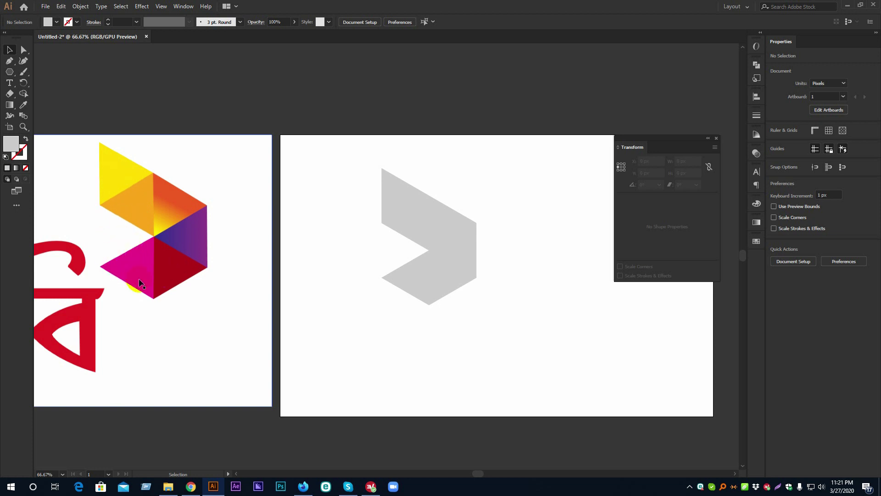
alt+scroll(110, 271, up, 1)
alt+scroll(109, 271, up, 1)
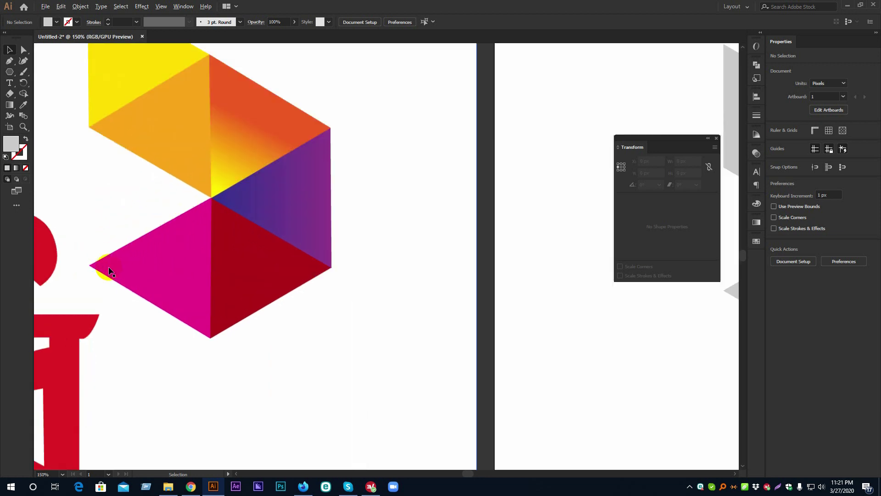
alt+scroll(110, 272, down, 2)
alt+scroll(96, 261, up, 1)
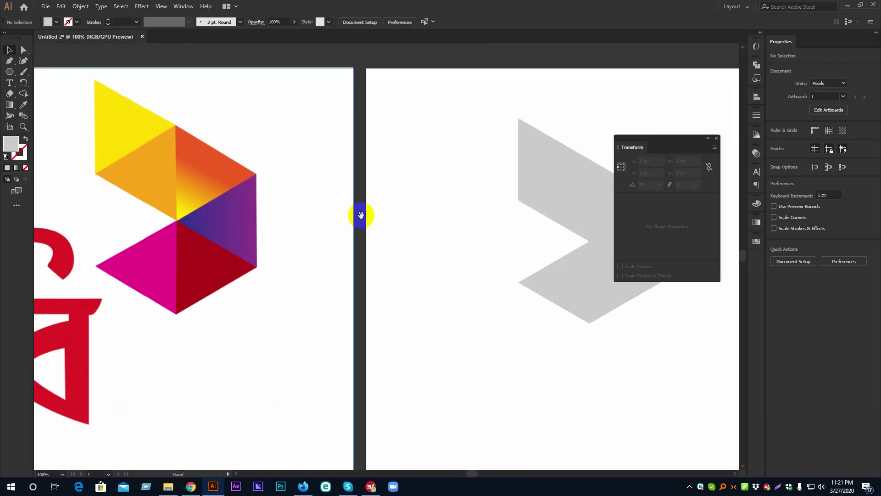
drag(402, 216, 383, 250)
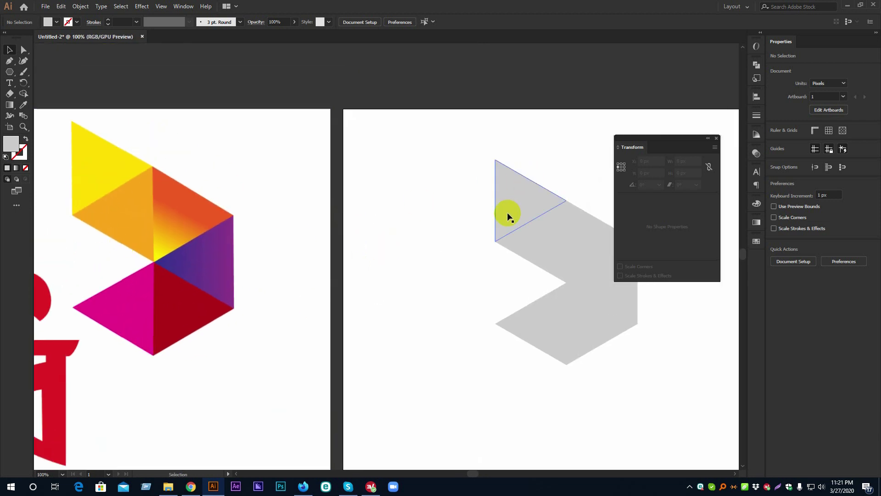
scroll(394, 202, up, 2)
scroll(374, 209, up, 1)
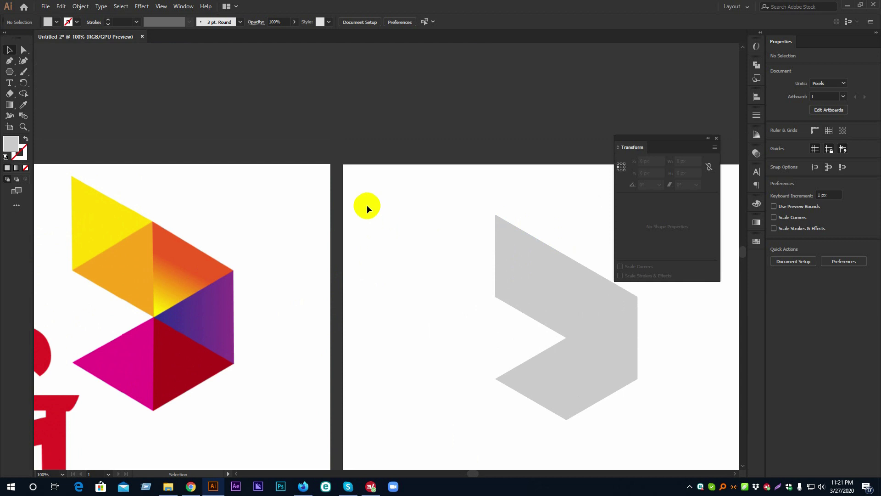
Step: Draw a small square above the artboard and fill it with the logo's yellow
click(9, 72)
click(92, 72)
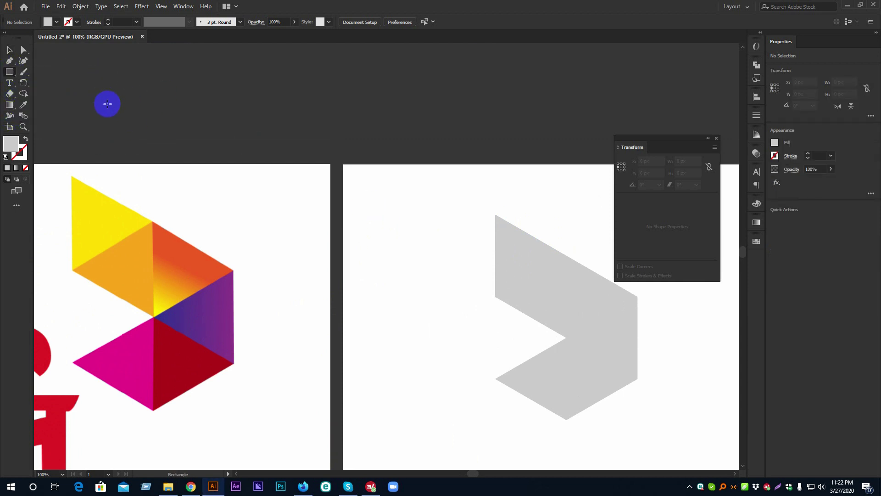
mouse_move(104, 98)
mouse_down()
mouse_move(138, 119)
mouse_move(139, 133)
mouse_up()
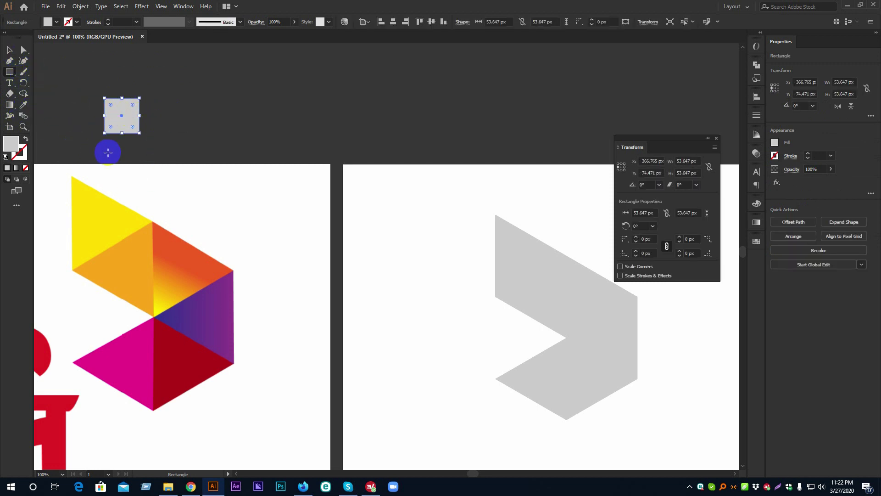
key(i)
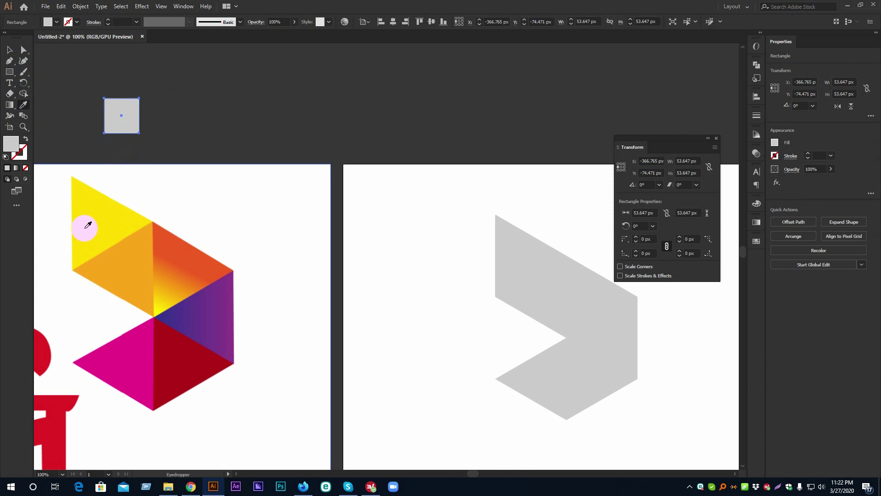
click(85, 227)
Step: Duplicate the yellow square to the right into a row of six
click(8, 48)
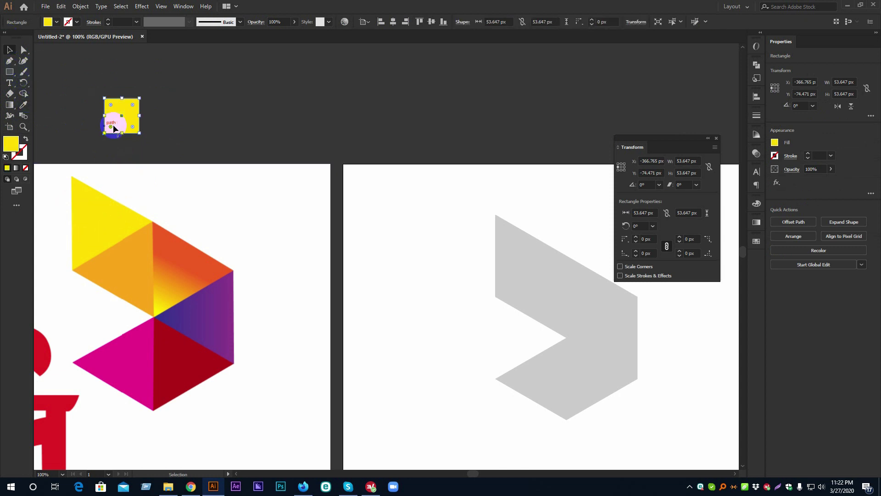
drag(127, 115, 168, 117)
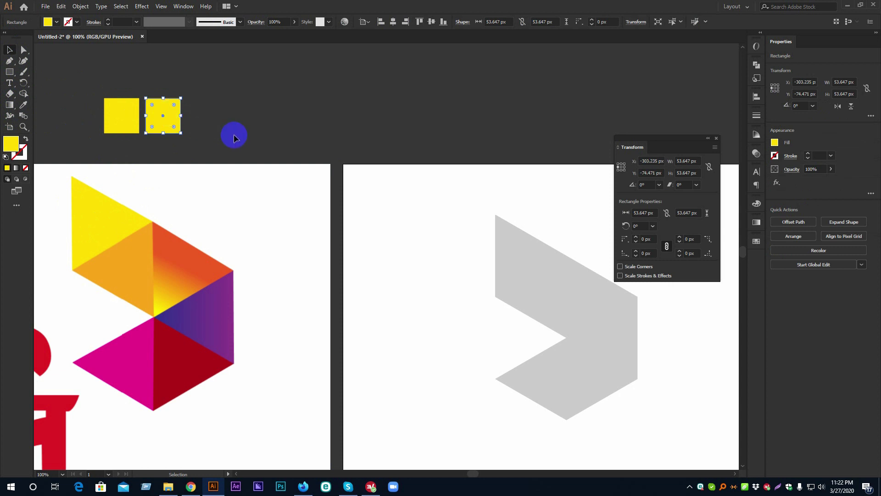
key(ctrl+d)
key(ctrl+d)
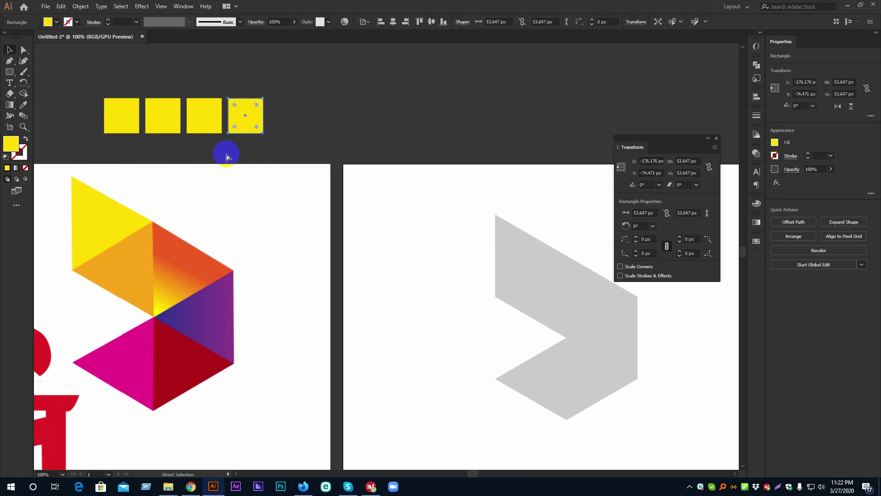
key(ctrl+d)
key(ctrl+d)
Step: Eyedrop orange, magenta and dark red from the logo into squares two to four
click(161, 115)
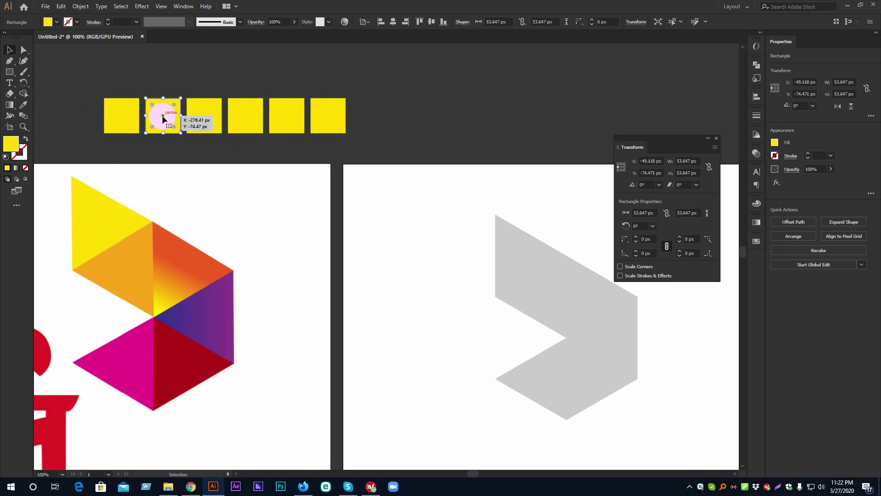
key(i)
click(129, 252)
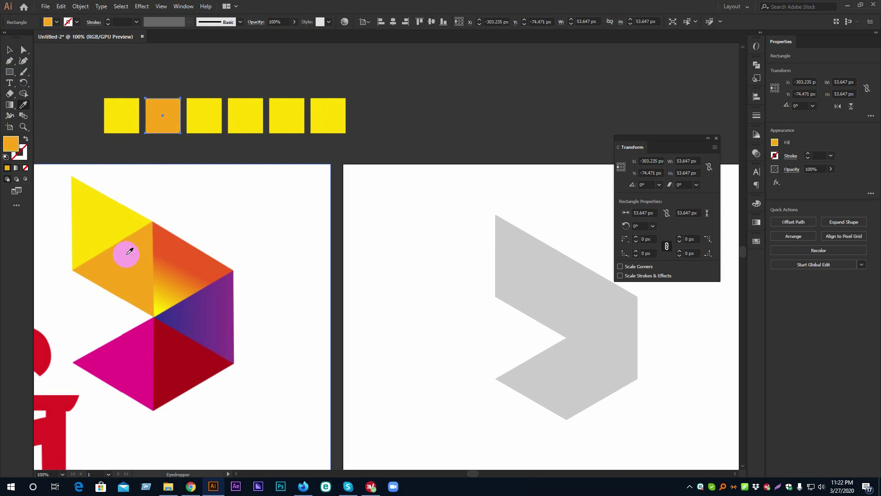
ctrl+click(203, 116)
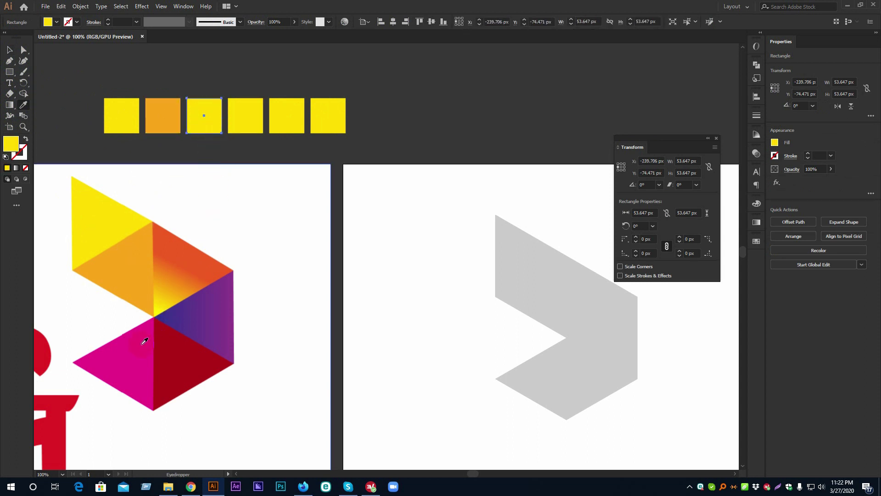
click(143, 339)
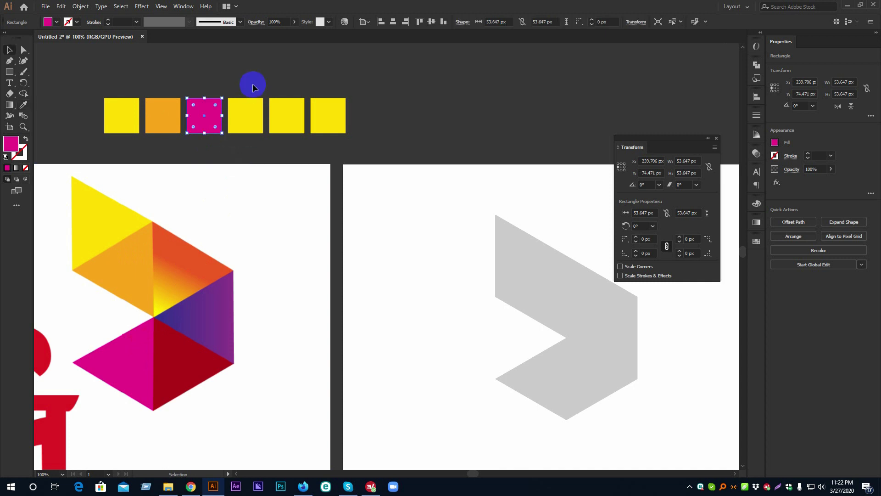
ctrl+click(252, 106)
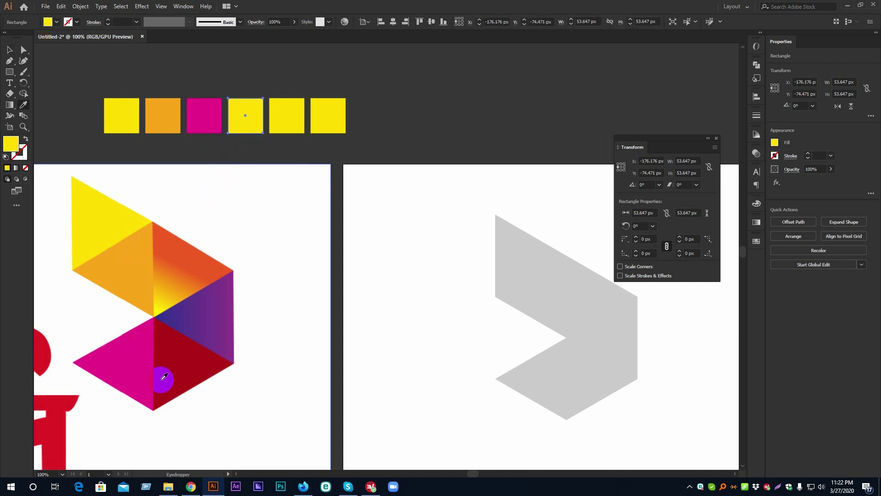
click(166, 371)
click(9, 49)
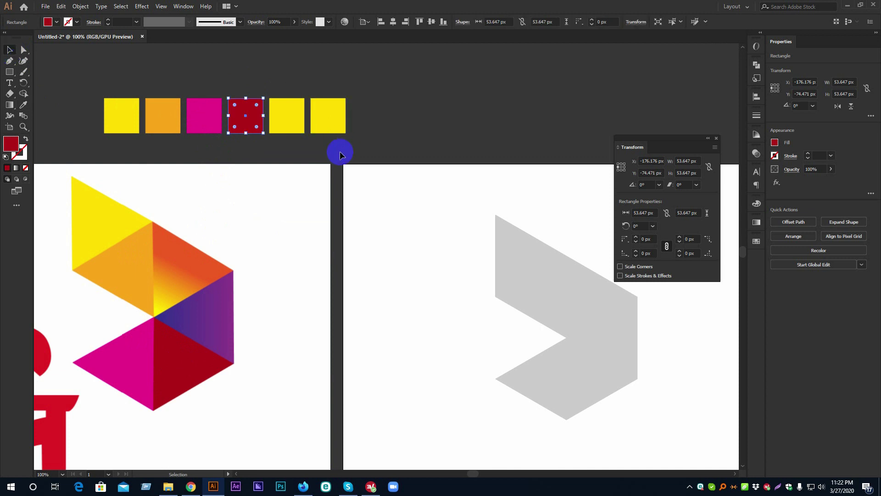
click(319, 144)
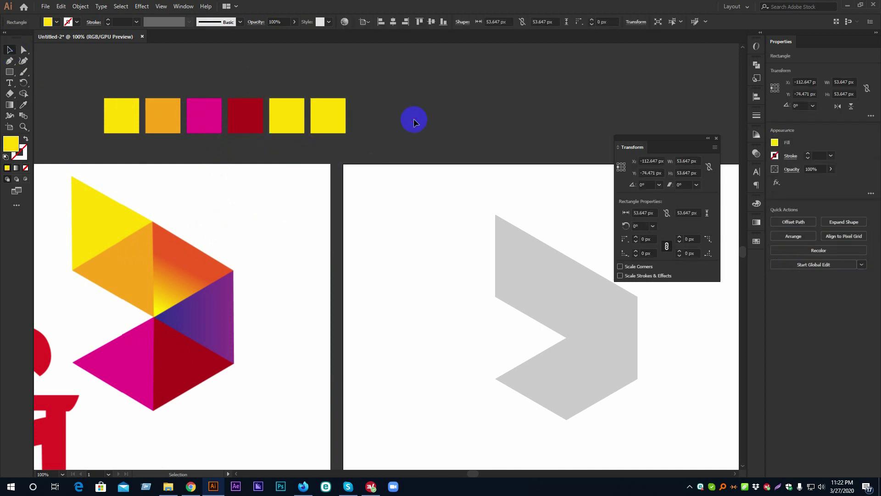
click(420, 126)
drag(428, 132, 405, 110)
Step: Select the fifth yellow square and float the Gradient panel beside the artwork
click(267, 88)
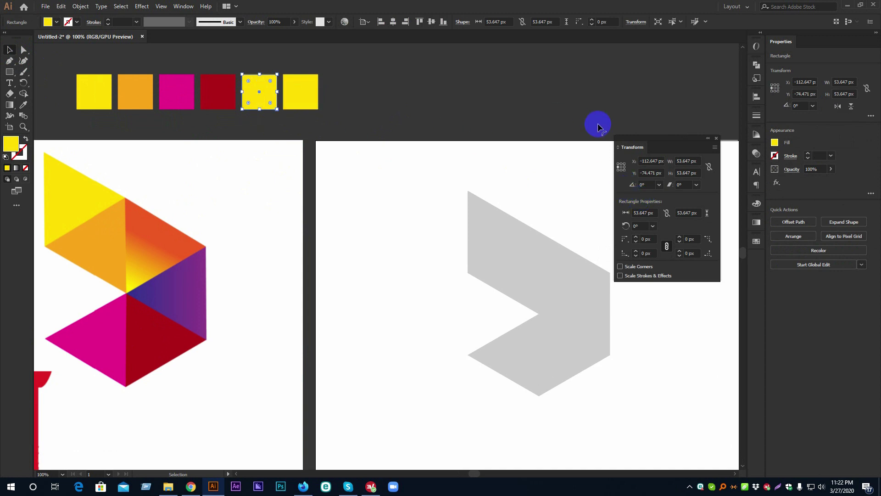
click(756, 222)
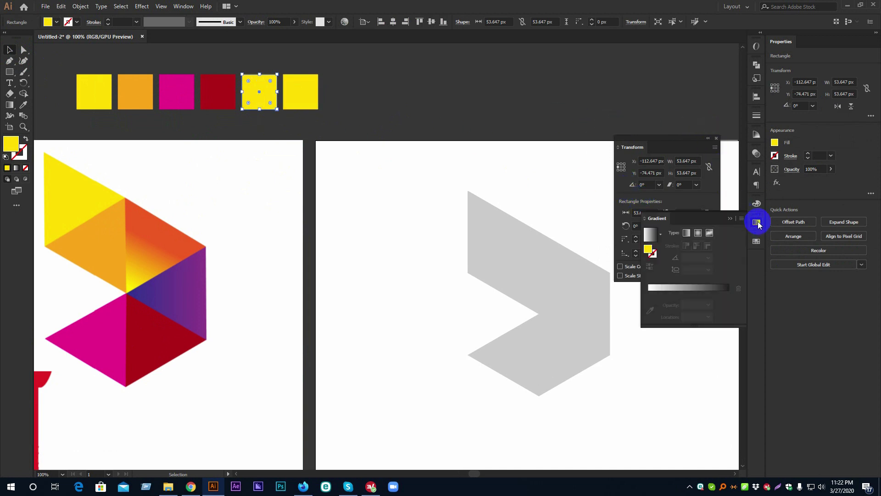
drag(674, 138, 753, 260)
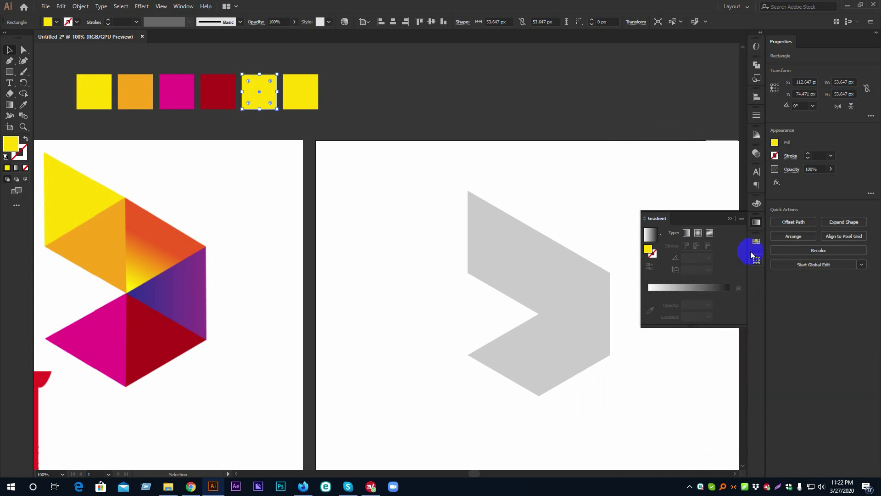
click(756, 222)
click(758, 222)
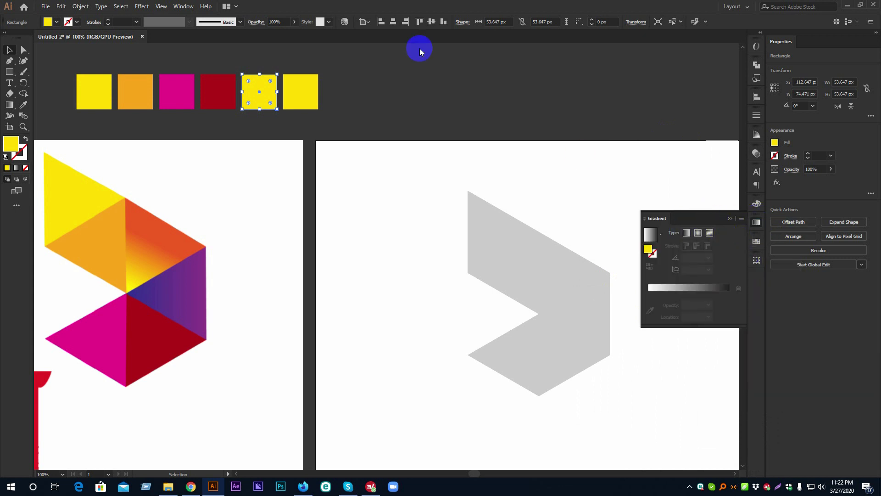
click(182, 5)
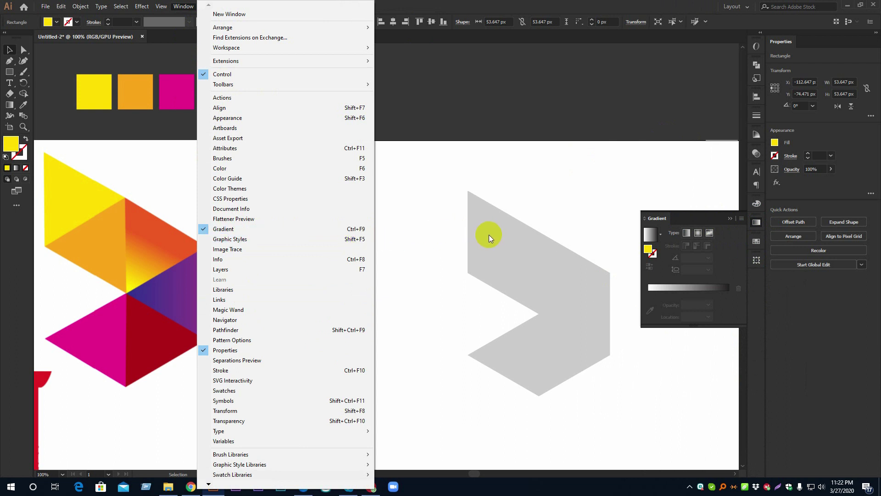
click(525, 10)
drag(697, 214, 384, 213)
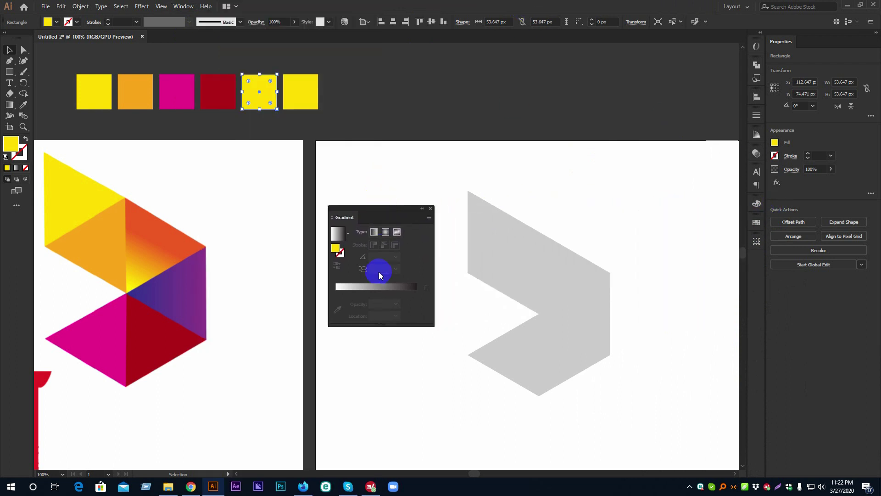
Step: Apply a gradient fill to the fifth swatch square and select its starting stop
click(368, 281)
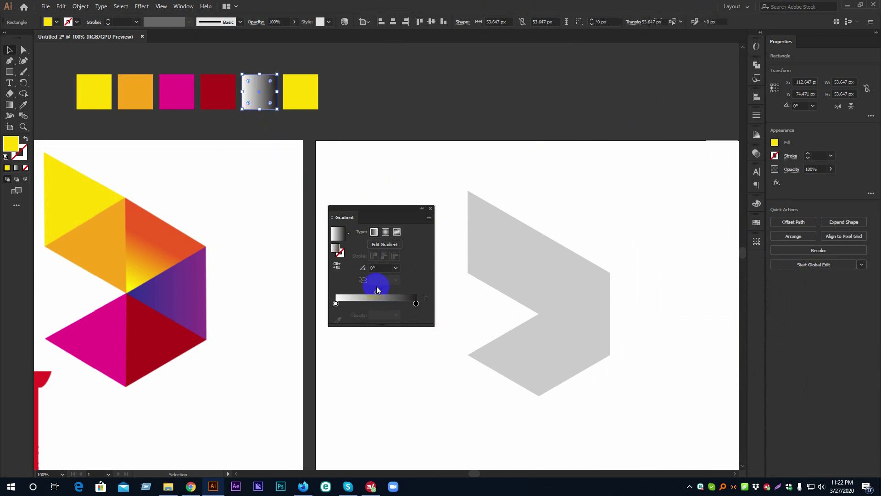
click(338, 304)
click(335, 304)
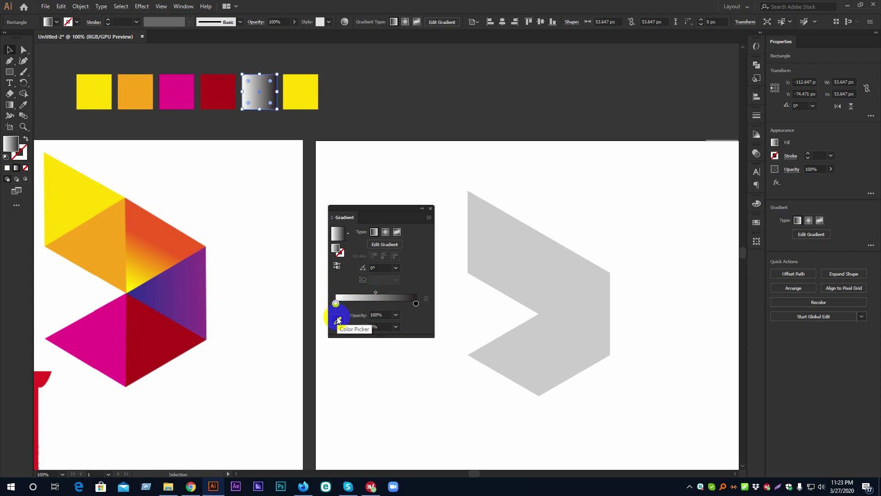
click(339, 320)
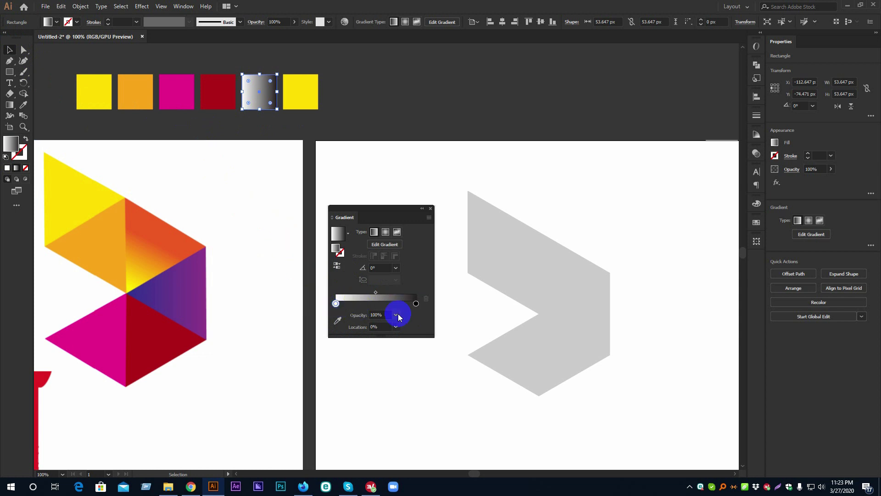
click(338, 322)
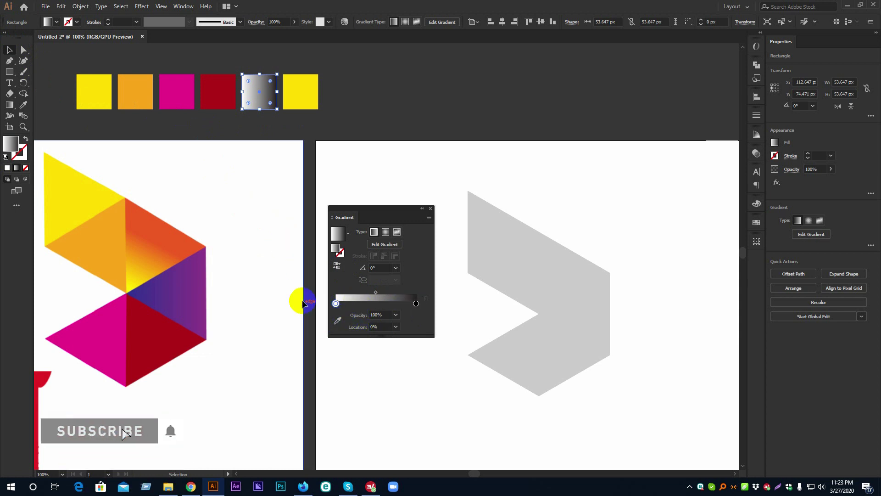
click(336, 304)
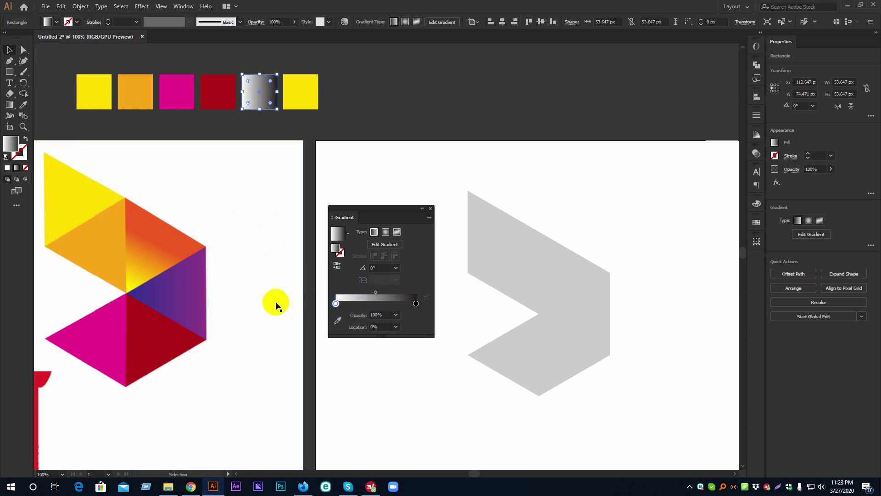
Step: Sample the logo's yellow and orange into the fifth square's left and right gradient stops
key(i)
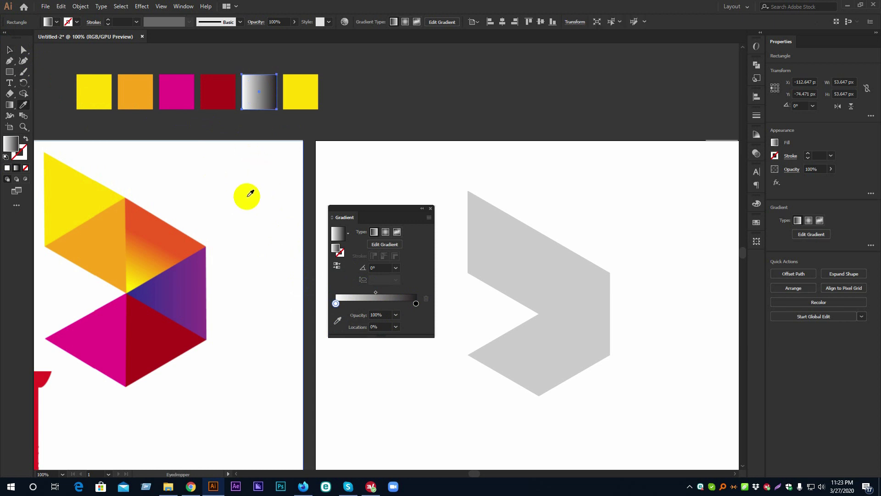
click(135, 281)
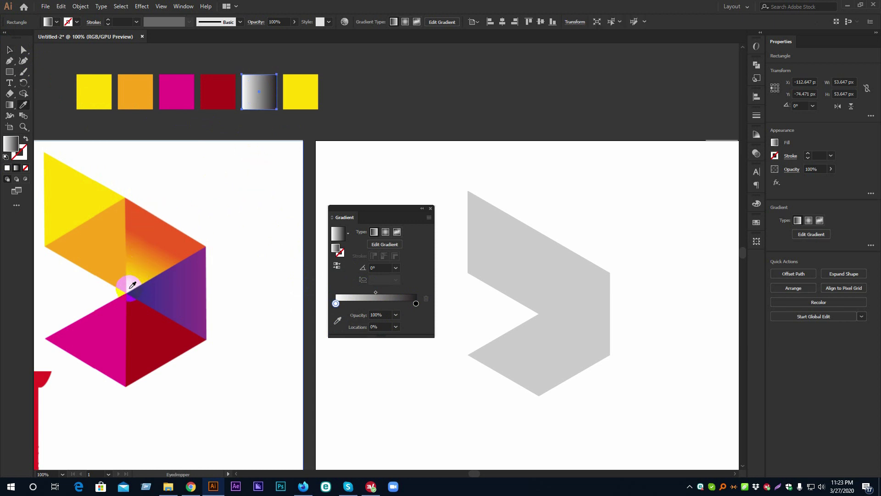
click(129, 287)
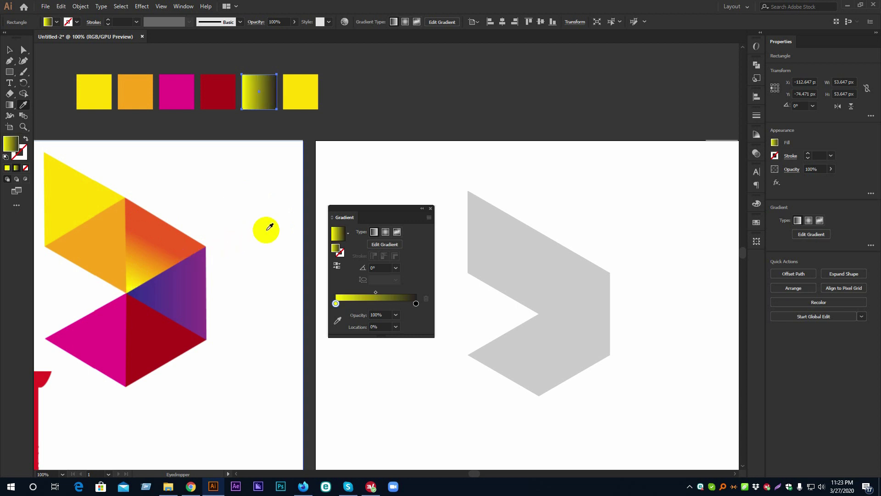
click(416, 303)
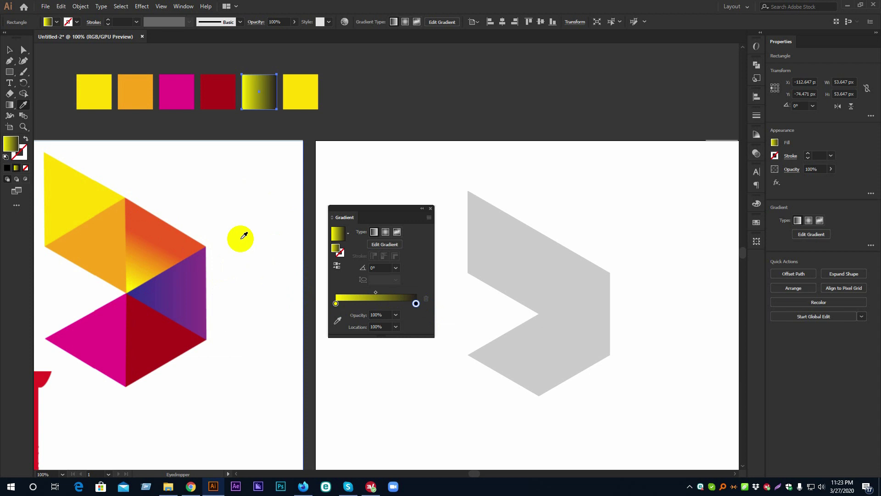
click(160, 217)
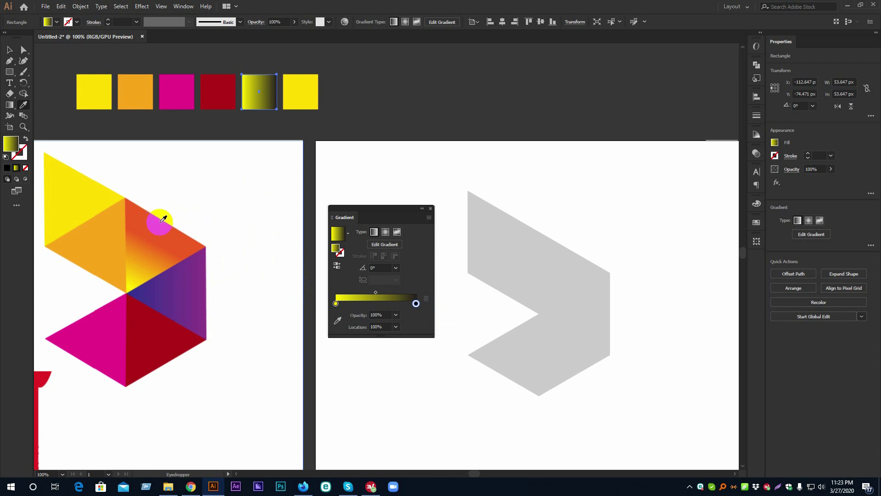
click(142, 227)
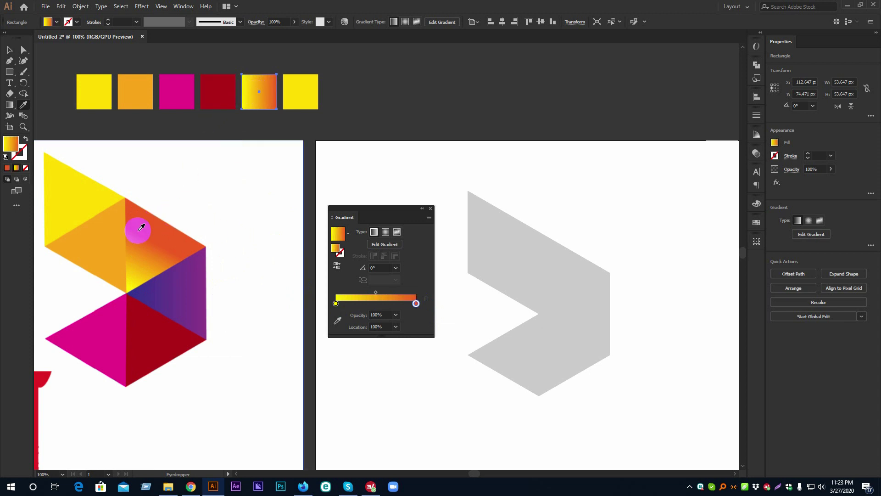
Step: Apply a gradient fill to the last yellow swatch square
click(10, 49)
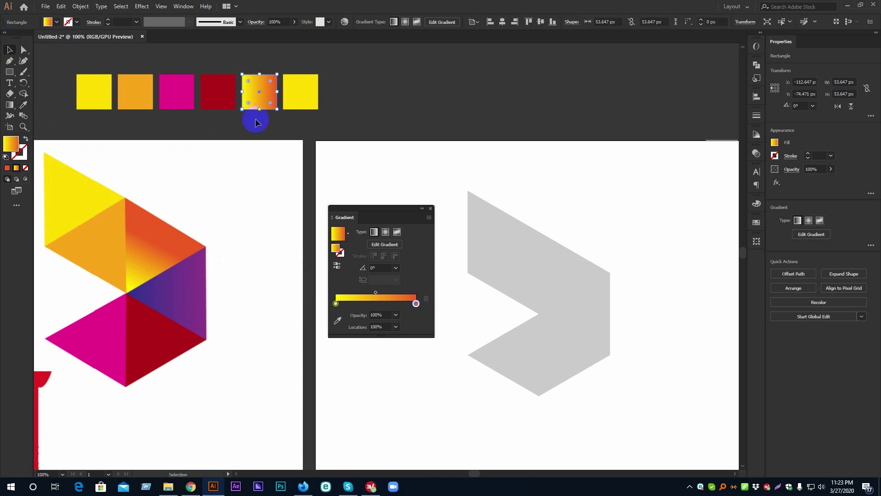
click(257, 90)
click(349, 106)
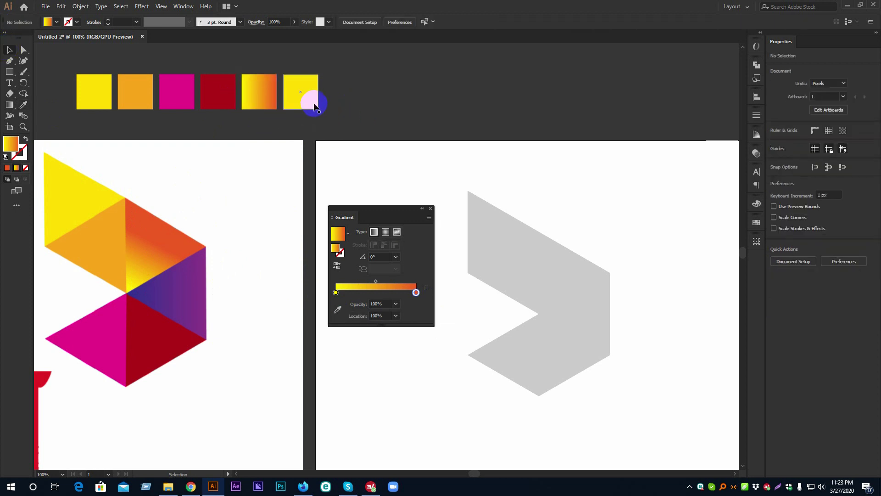
click(313, 102)
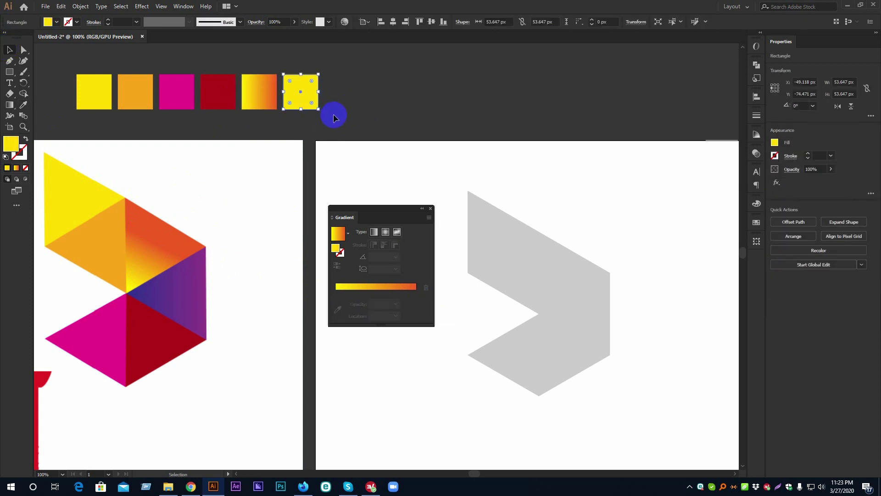
click(377, 287)
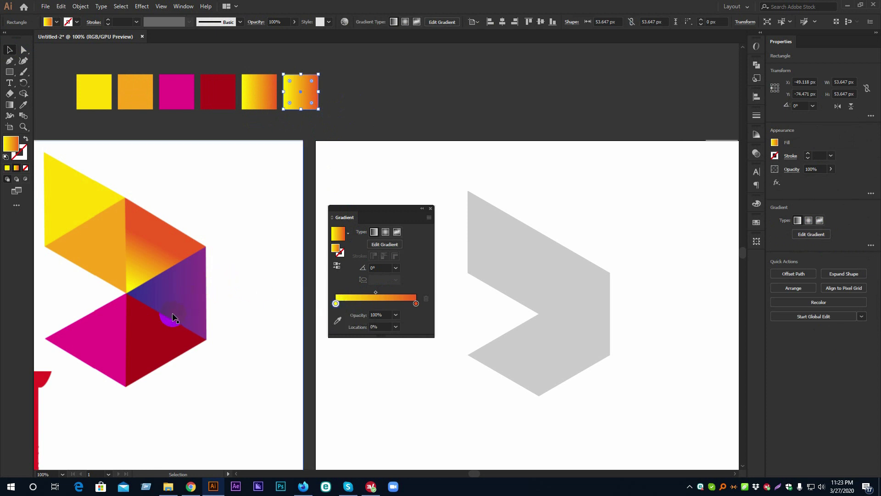
Step: Sample the logo's indigo and purple into the sixth square's gradient stops
key(i)
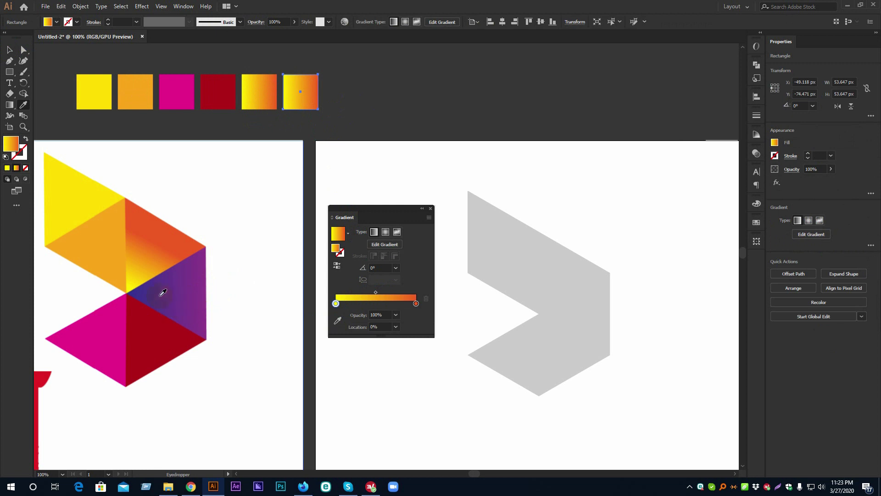
shift+click(131, 292)
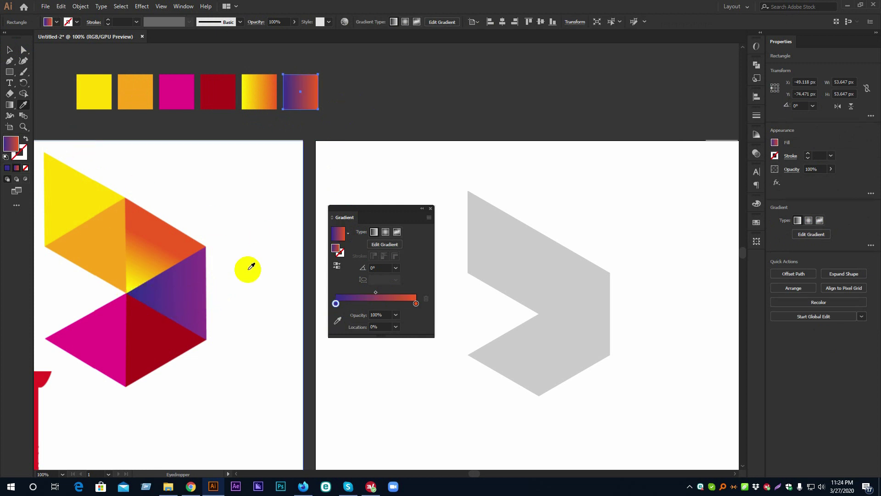
click(415, 302)
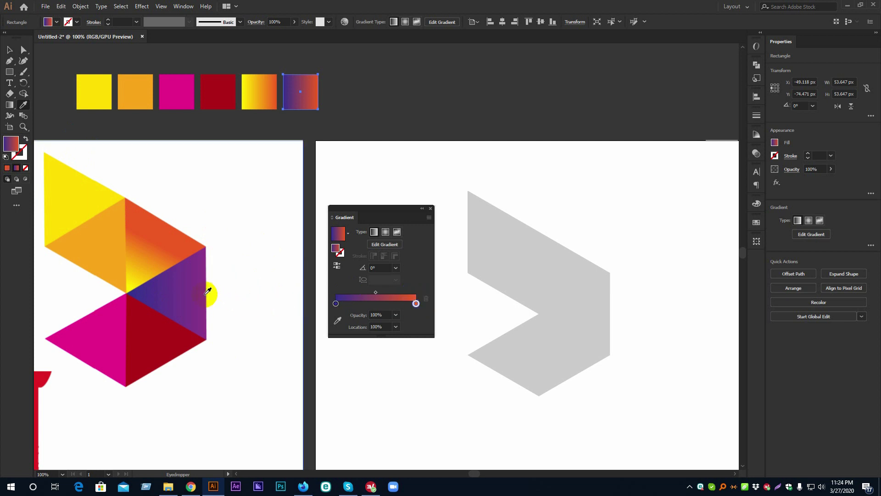
shift+click(208, 291)
click(9, 49)
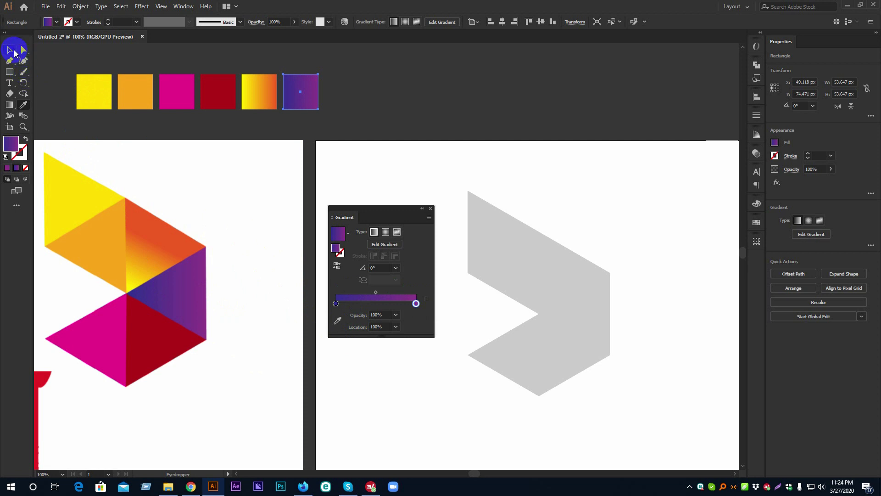
click(420, 88)
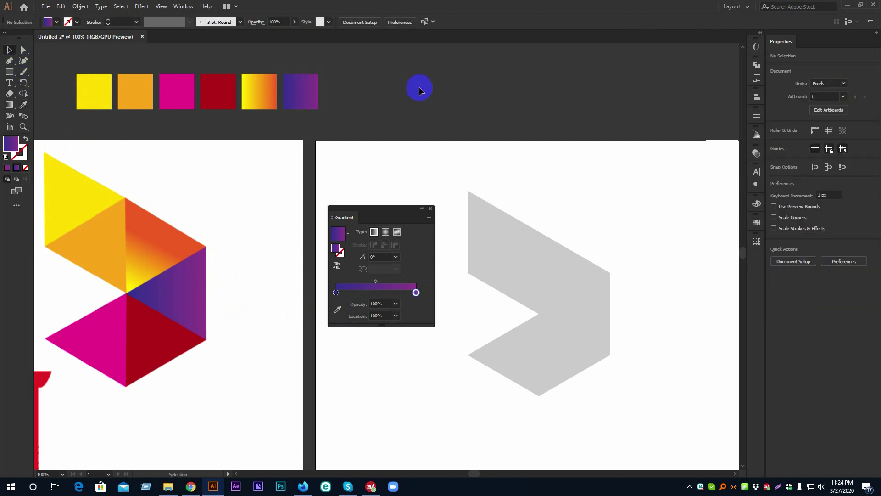
Step: Move the gradient panel aside, shift the swatch row right and nudge the reference logo
drag(387, 209, 752, 267)
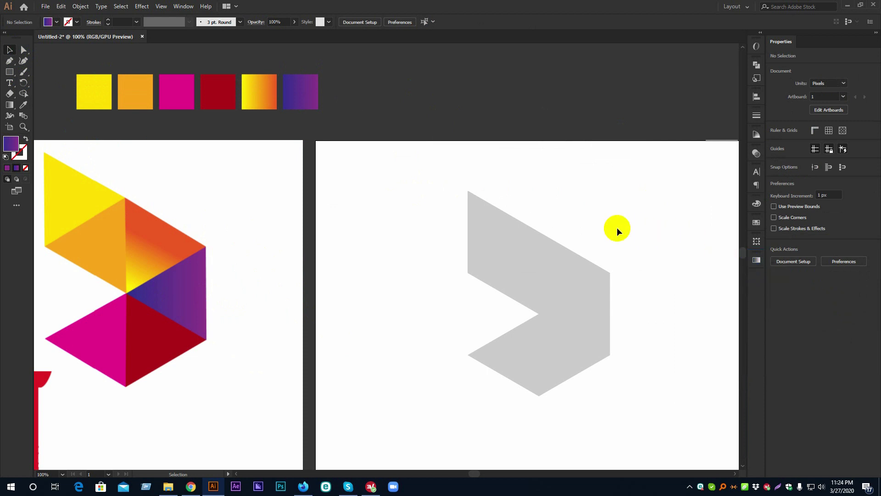
drag(645, 214, 582, 218)
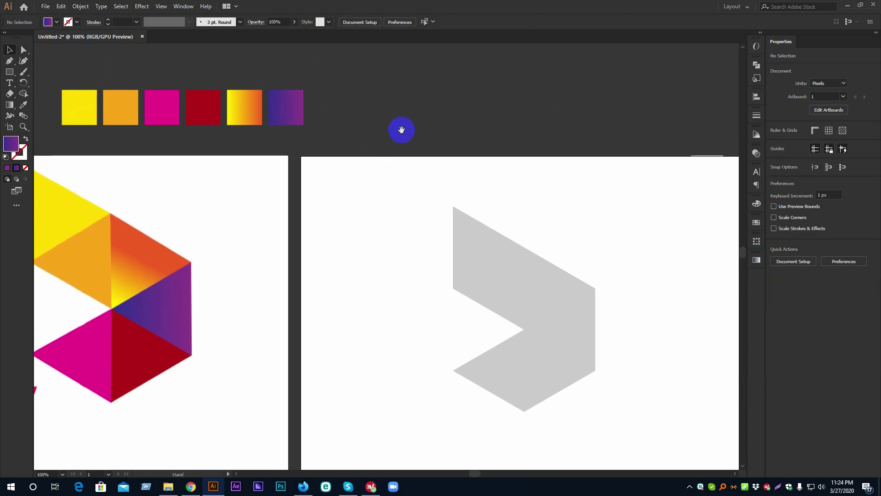
drag(66, 69, 395, 116)
drag(295, 104, 528, 130)
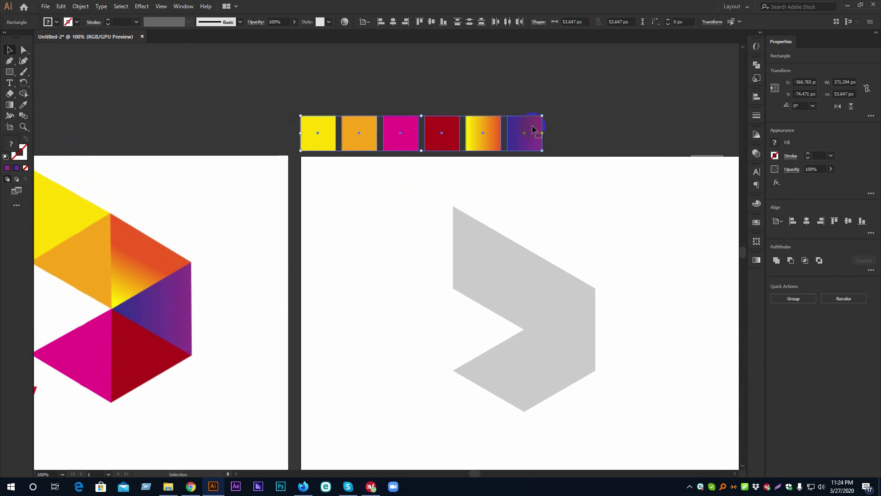
click(524, 97)
drag(176, 246, 188, 218)
click(167, 143)
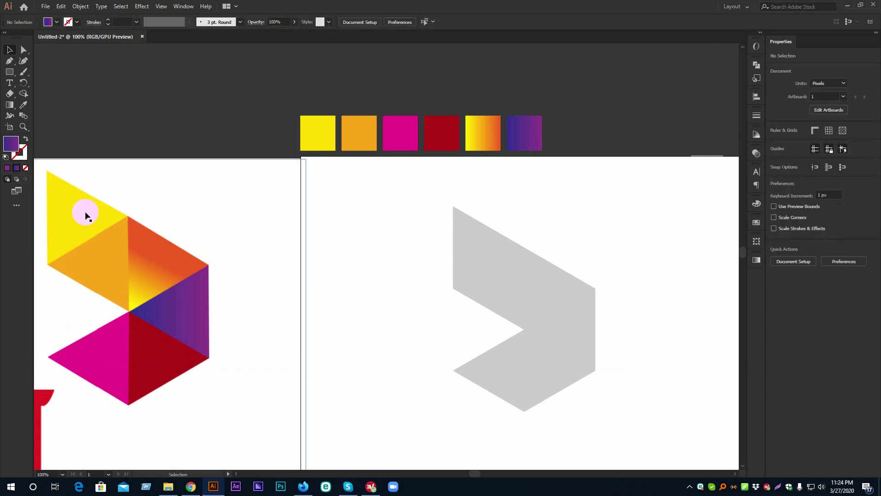
Step: Fill the top grey triangle with the yellow swatch using the Eyedropper
click(83, 208)
click(198, 97)
click(462, 237)
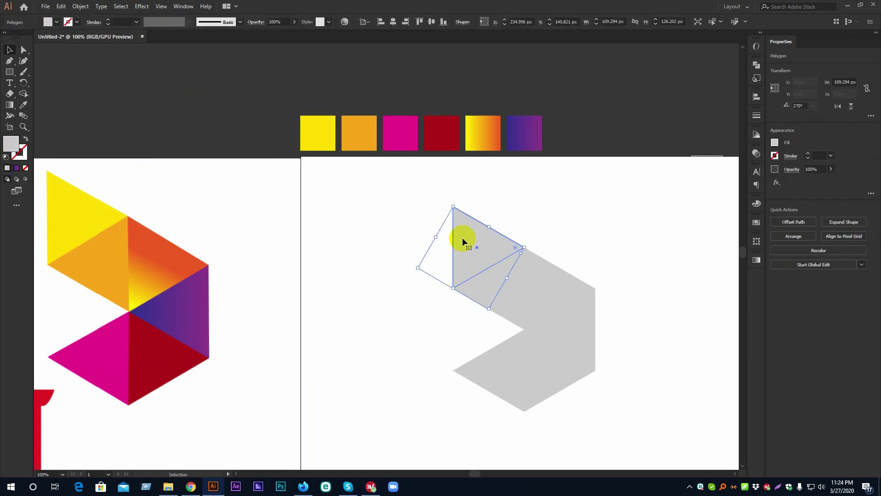
key(i)
click(319, 131)
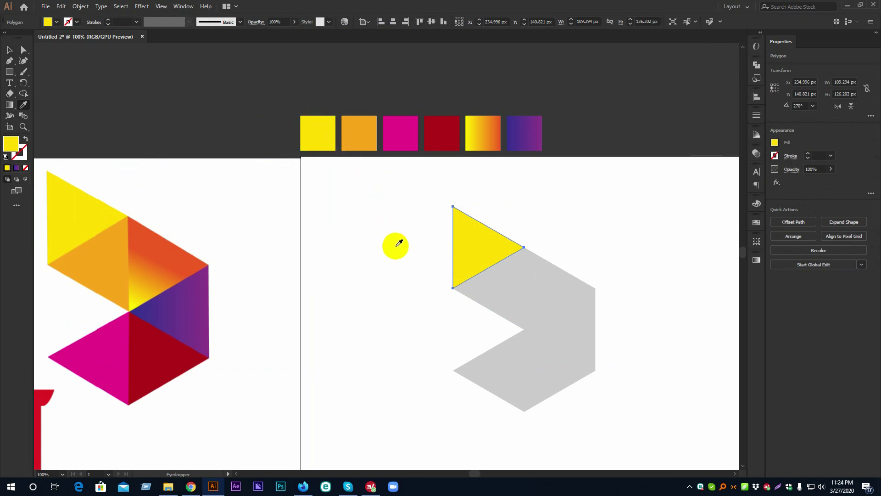
key(v)
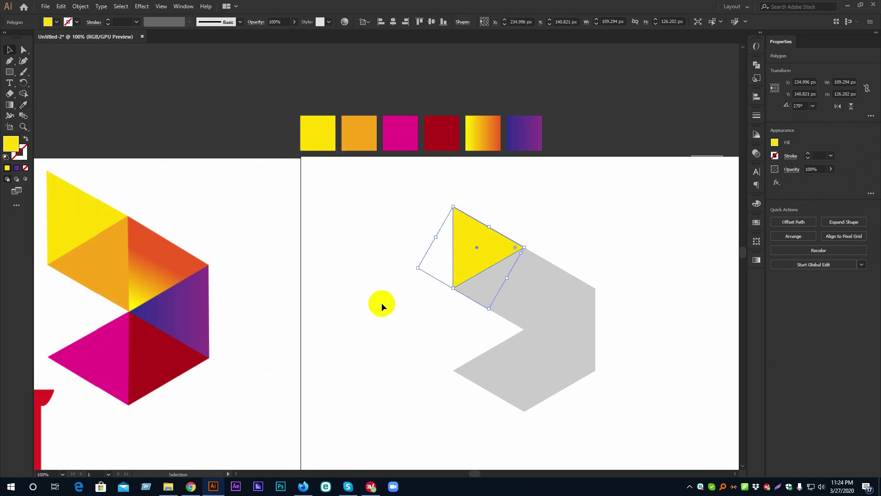
click(10, 49)
click(369, 257)
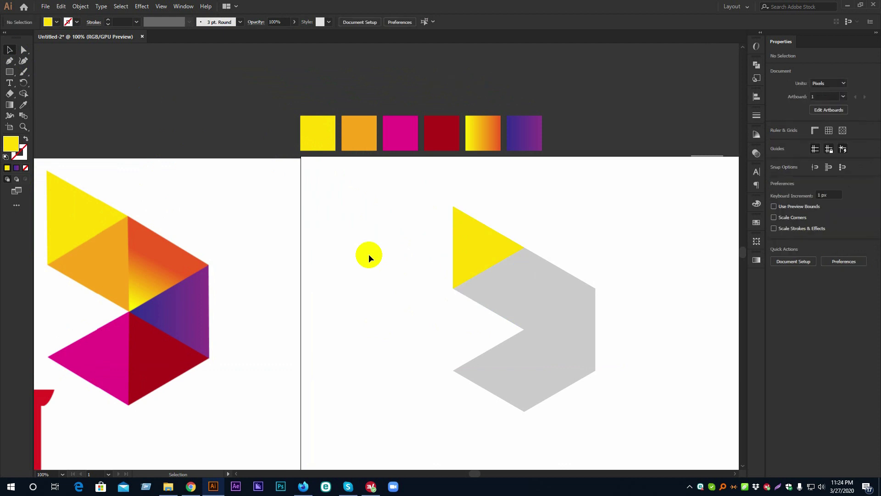
Step: Fill the next triangle with the orange swatch and the lower-left triangle with magenta
click(502, 280)
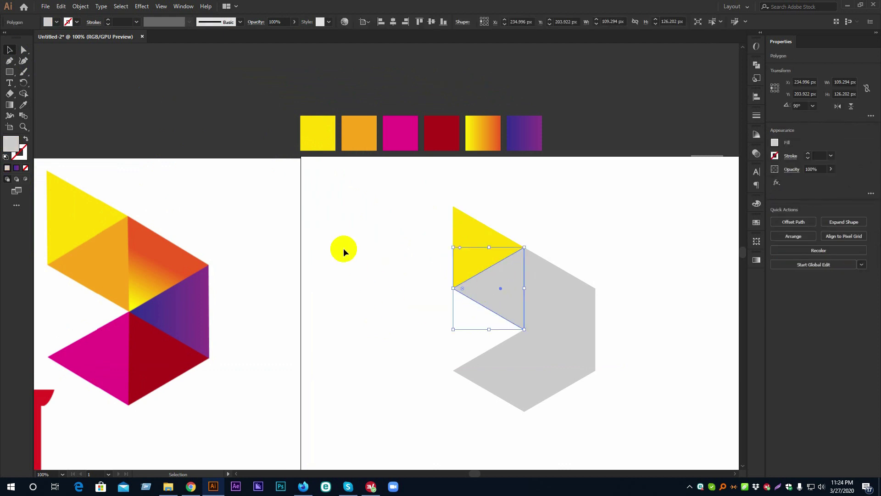
key(i)
click(365, 137)
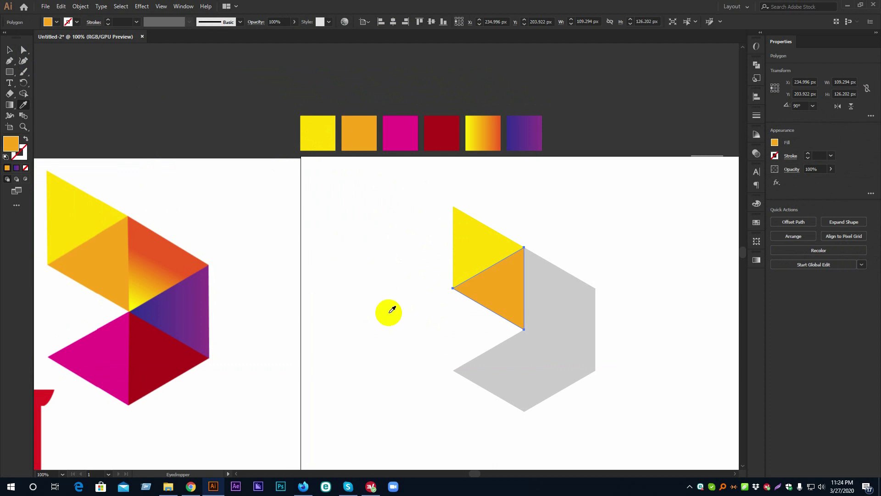
key(v)
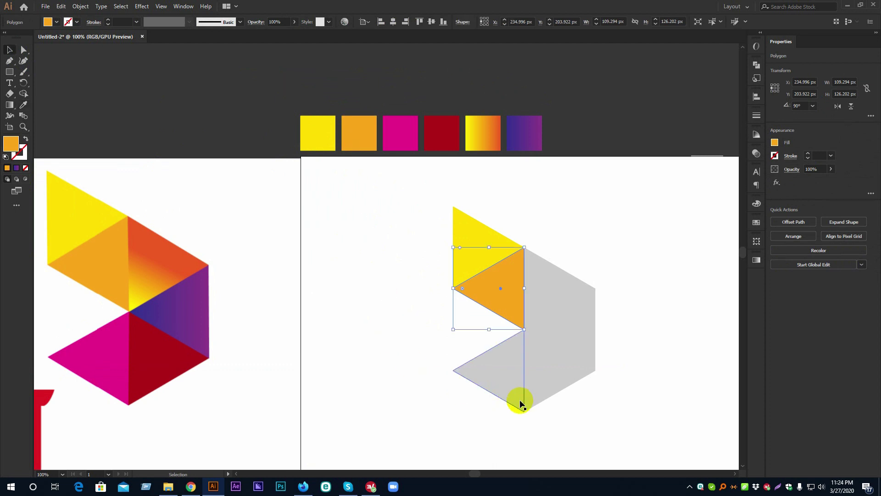
click(504, 379)
key(i)
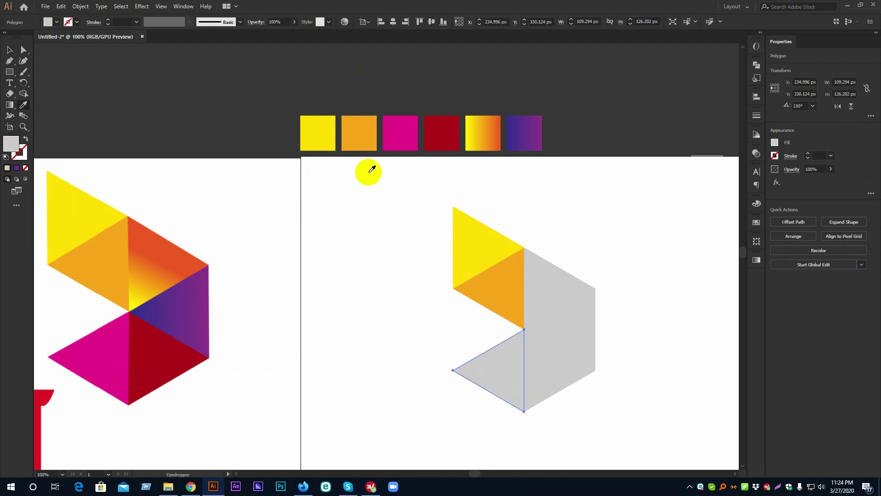
click(397, 128)
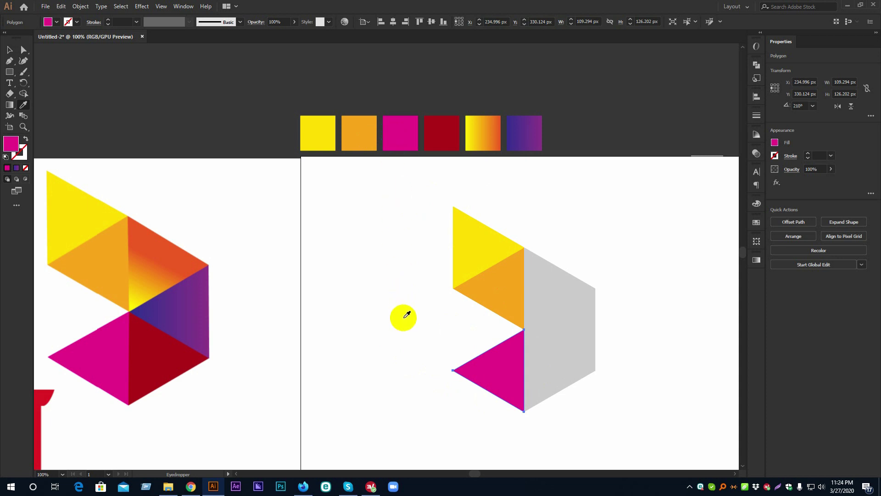
key(v)
Step: Fill the lower-right triangle with the dark red swatch
click(567, 373)
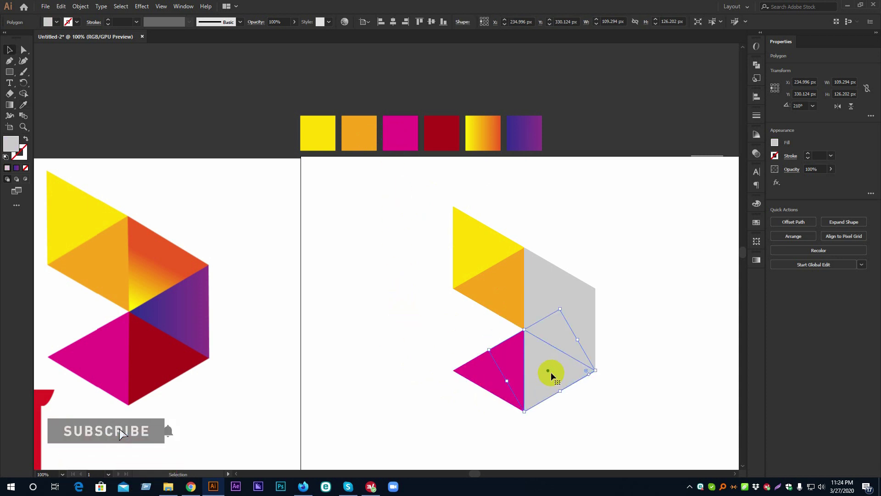
key(i)
click(444, 138)
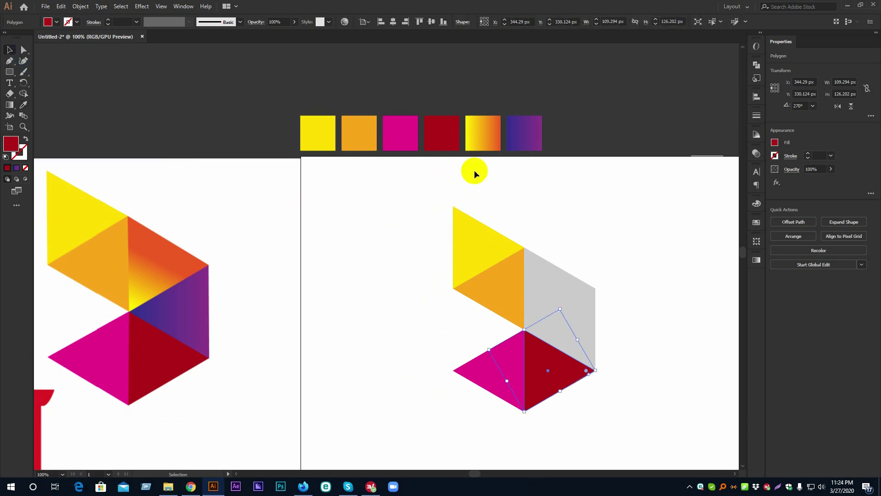
key(v)
click(482, 132)
click(550, 281)
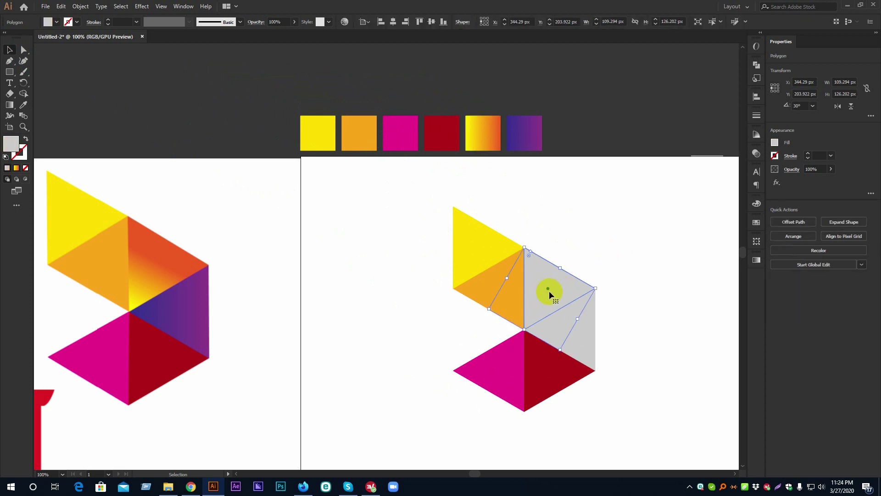
Step: Fill the upper-right triangle with the yellow-to-orange gradient swatch
key(i)
click(486, 128)
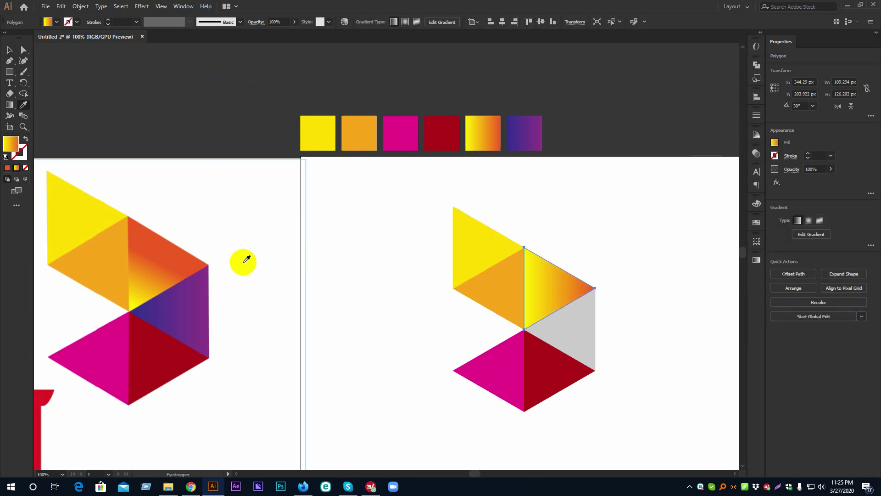
click(174, 242)
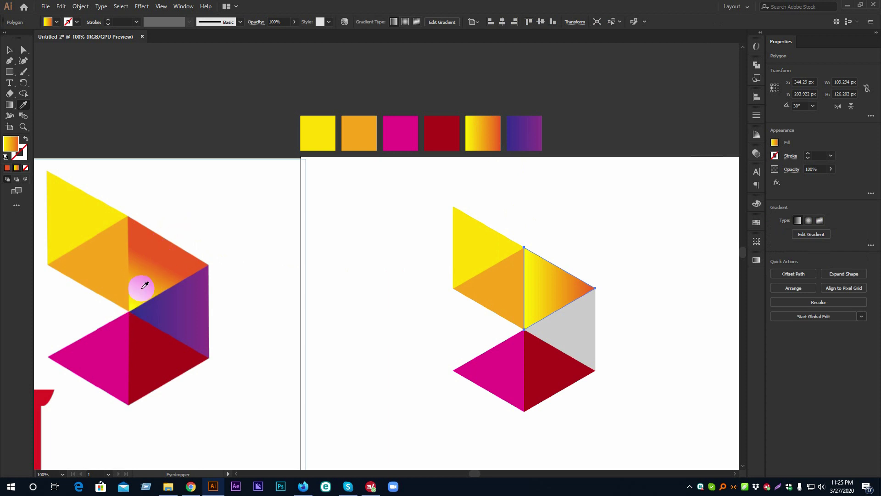
click(60, 106)
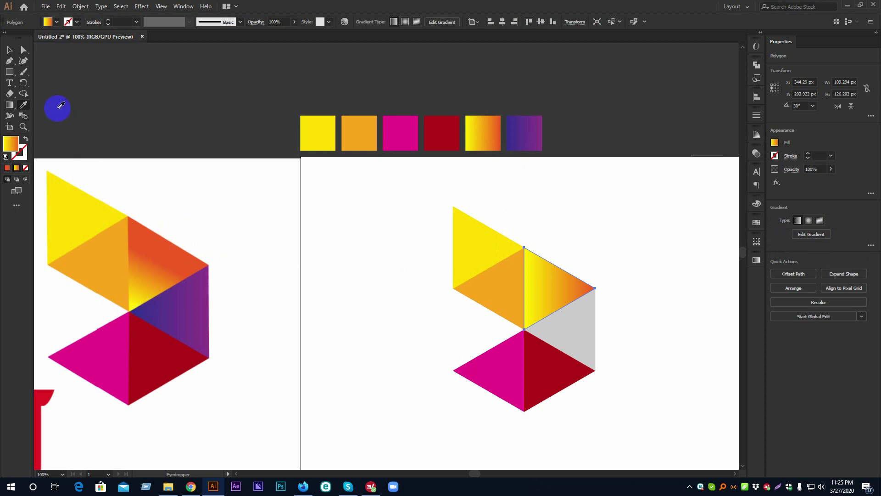
Step: Angle the triangle's gradient diagonally and reposition its colour stops with the Gradient Tool
click(8, 109)
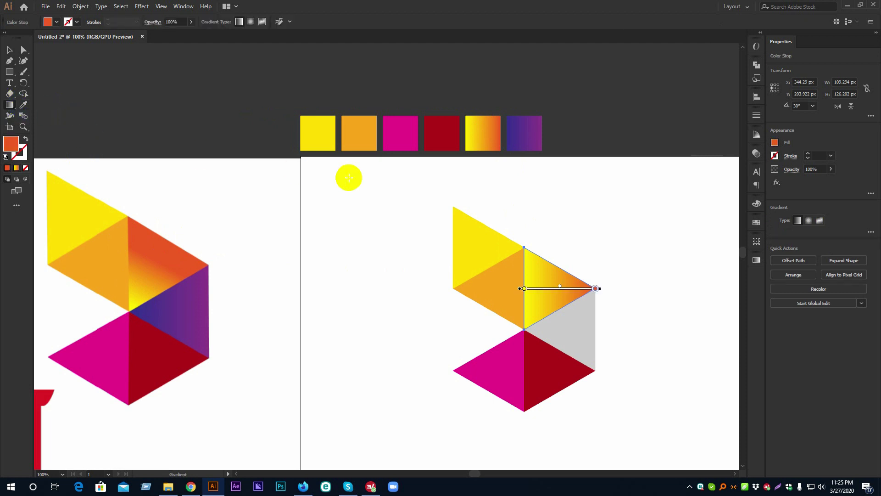
click(562, 262)
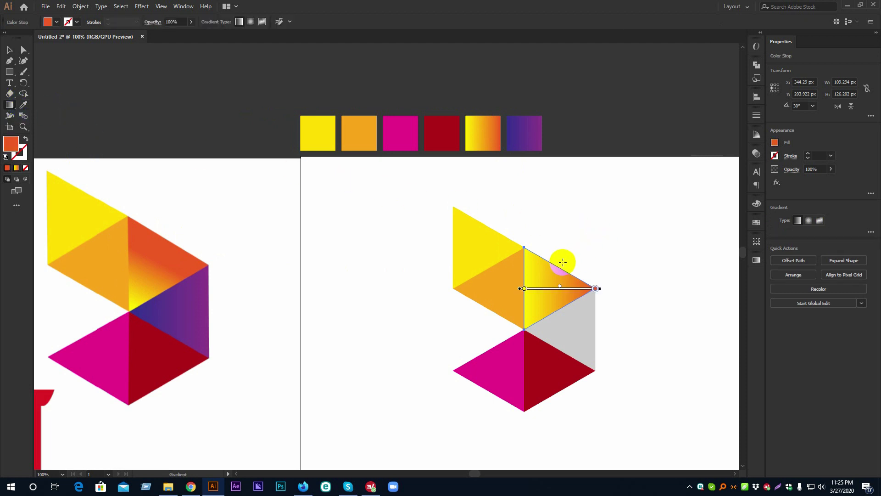
mouse_move(563, 262)
mouse_down()
mouse_move(527, 316)
mouse_move(554, 261)
mouse_up()
click(523, 329)
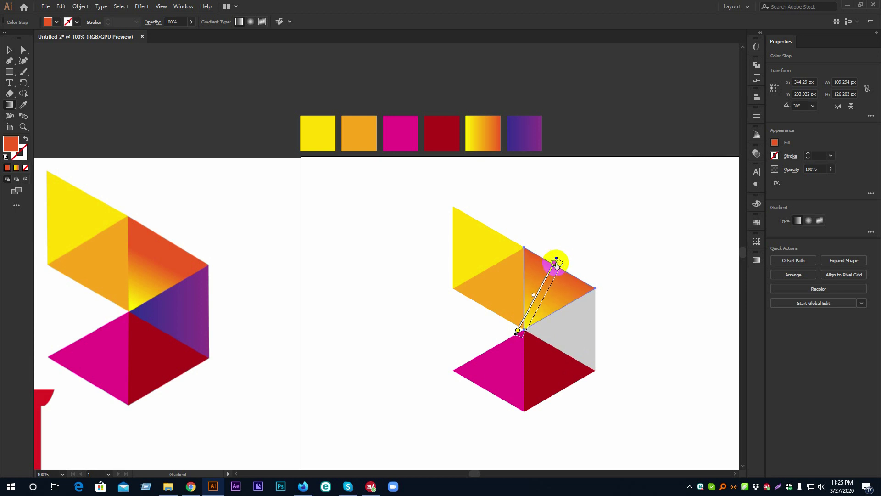
click(532, 296)
drag(531, 301, 533, 298)
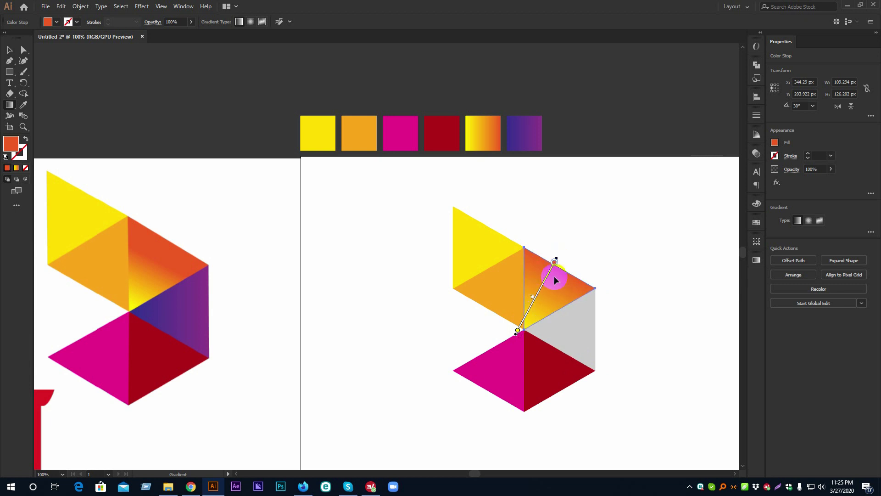
click(518, 330)
drag(518, 331, 519, 328)
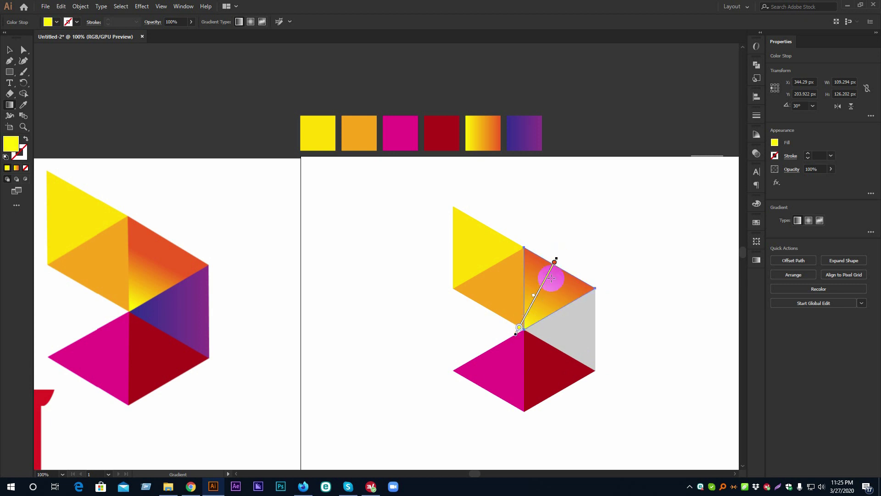
Step: Fill the last grey triangle with the blue-to-purple gradient swatch
click(9, 49)
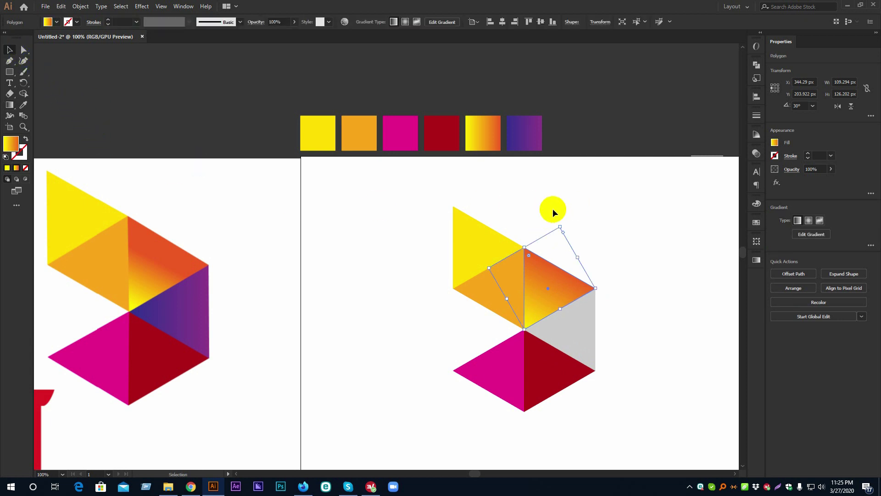
click(579, 212)
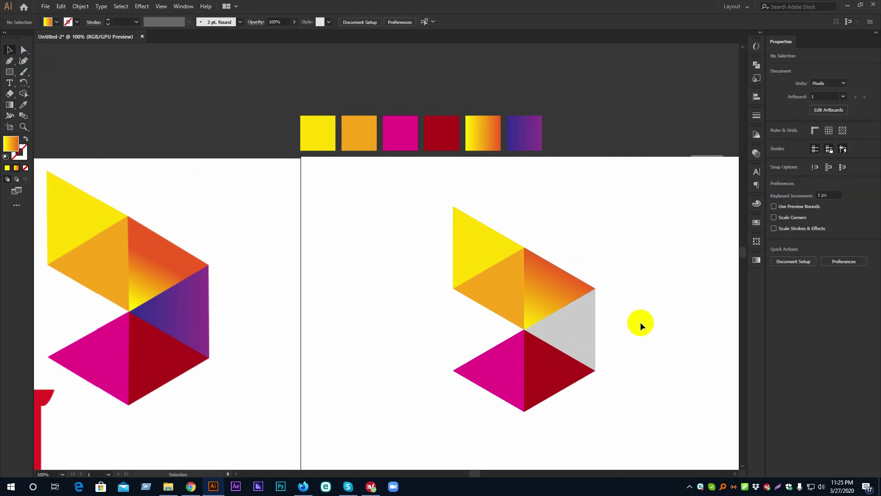
click(583, 324)
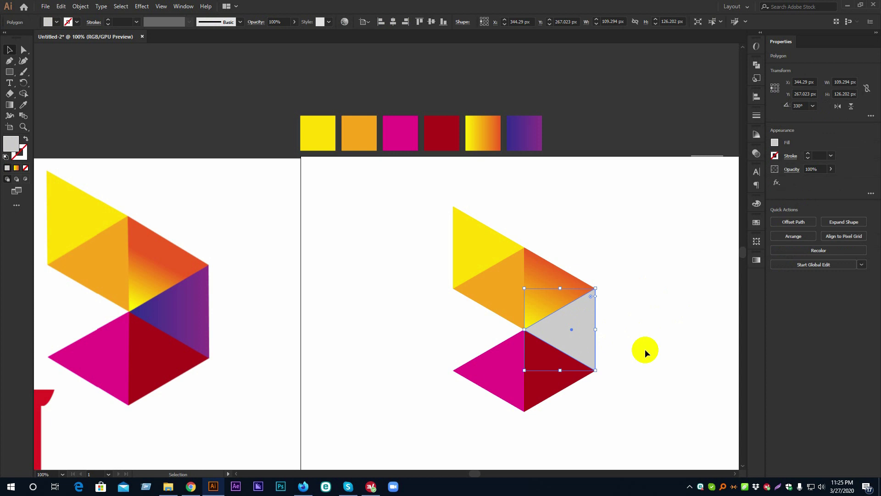
key(i)
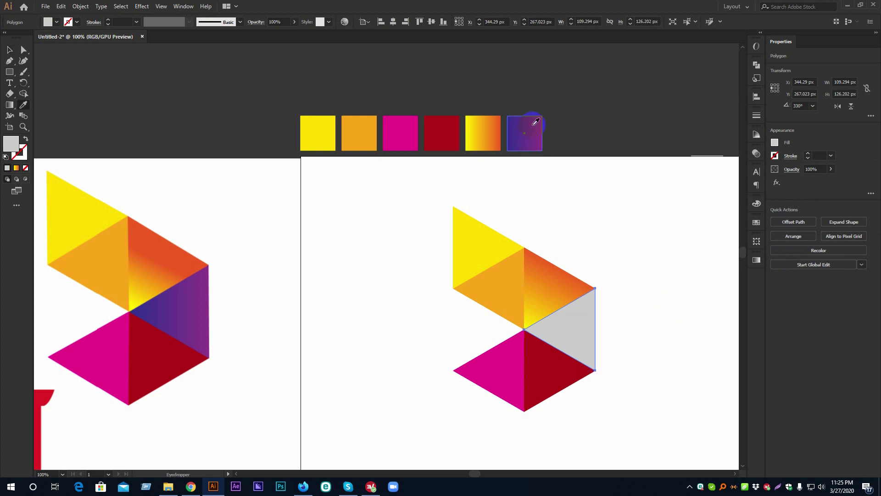
click(535, 121)
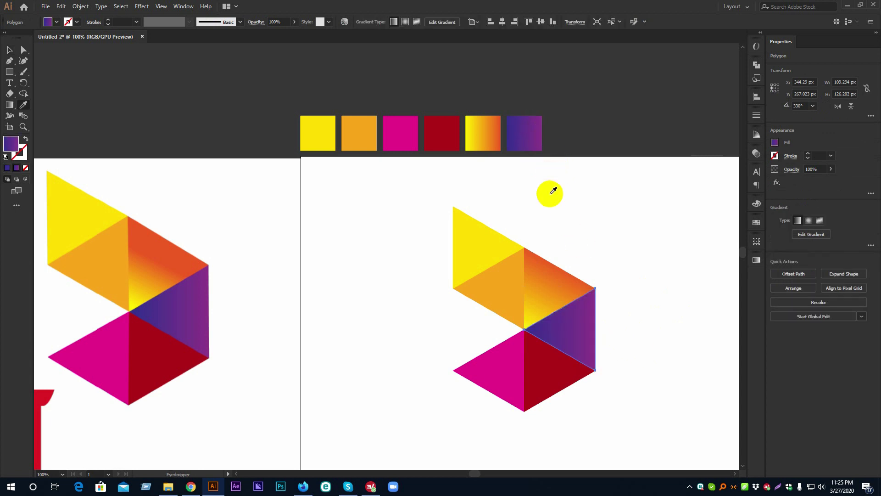
click(552, 348)
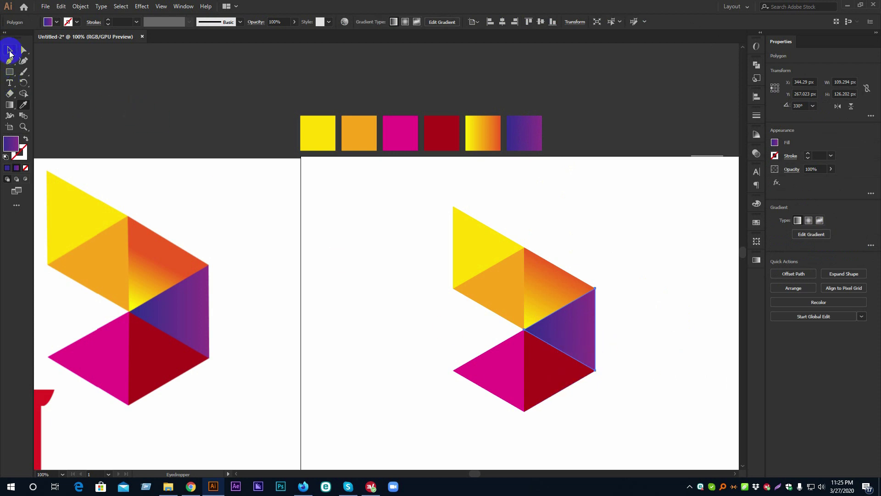
click(10, 50)
click(400, 208)
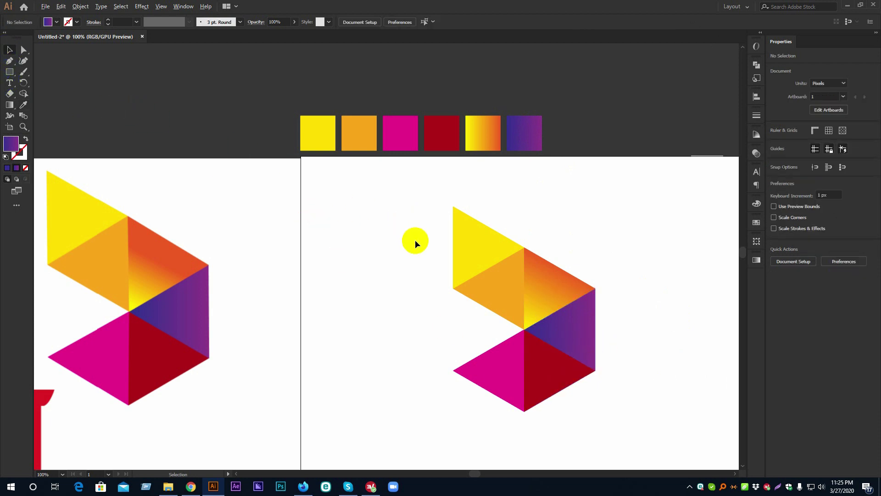
scroll(415, 240, down, 1)
Step: Marquee-select the six triangles and group them into one logo
drag(609, 249, 566, 222)
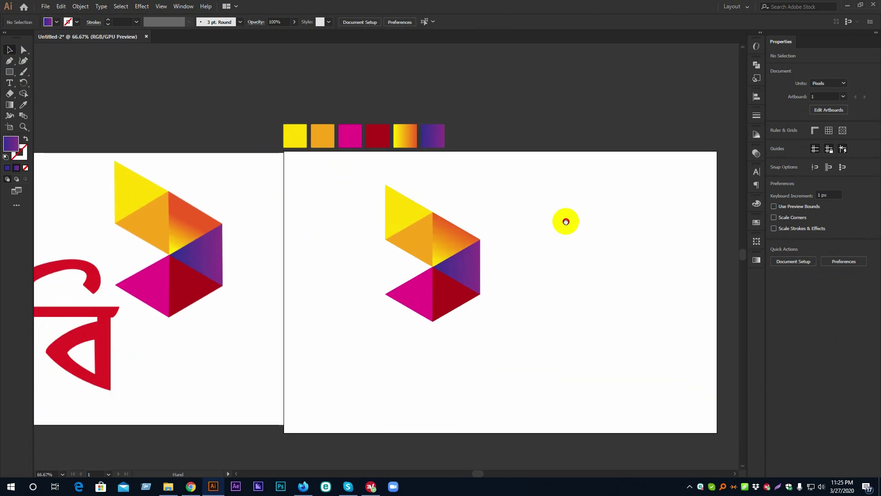
drag(350, 177, 538, 346)
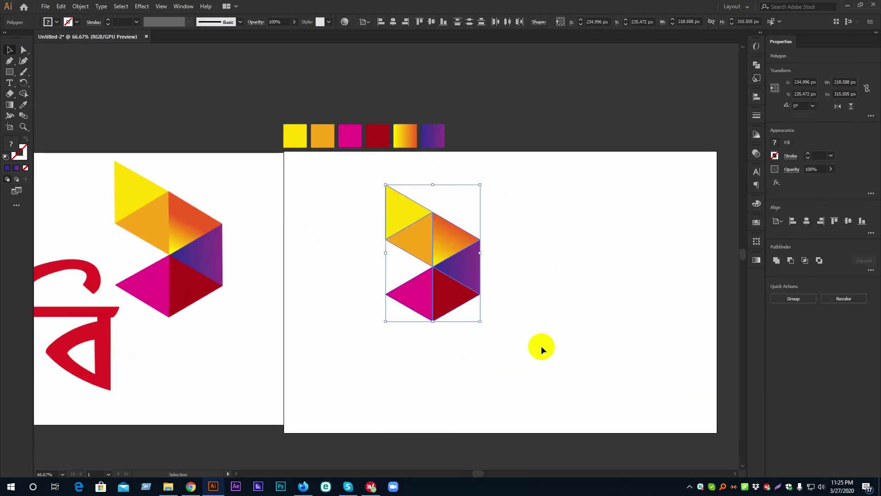
key(a)
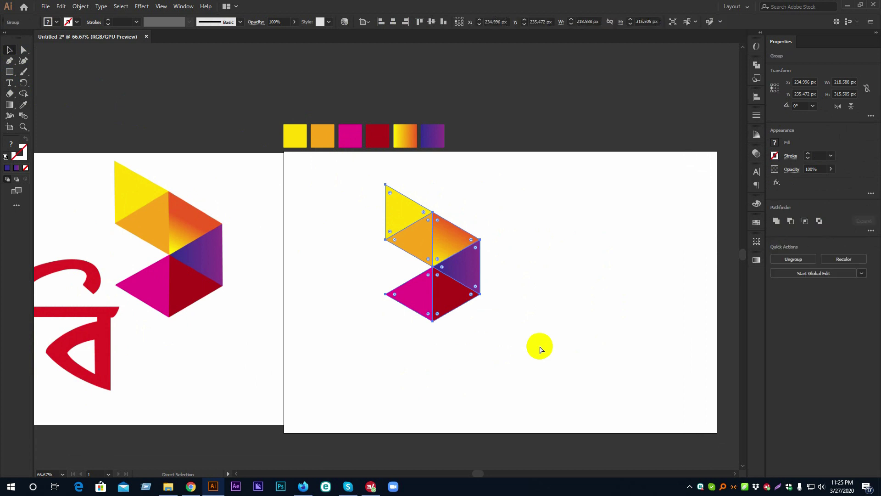
key(v)
click(539, 345)
Step: Shrink the logo group to about 190 × 275 px and move it toward the artboard centre
click(454, 241)
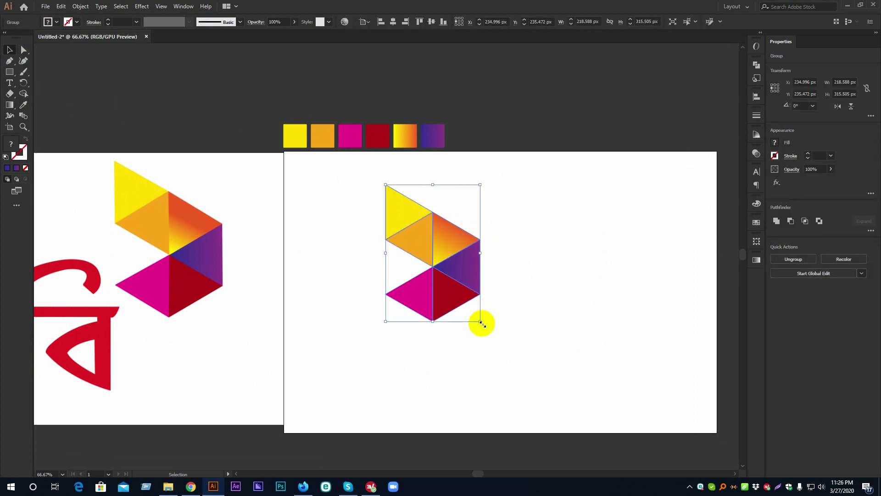
drag(480, 322, 469, 304)
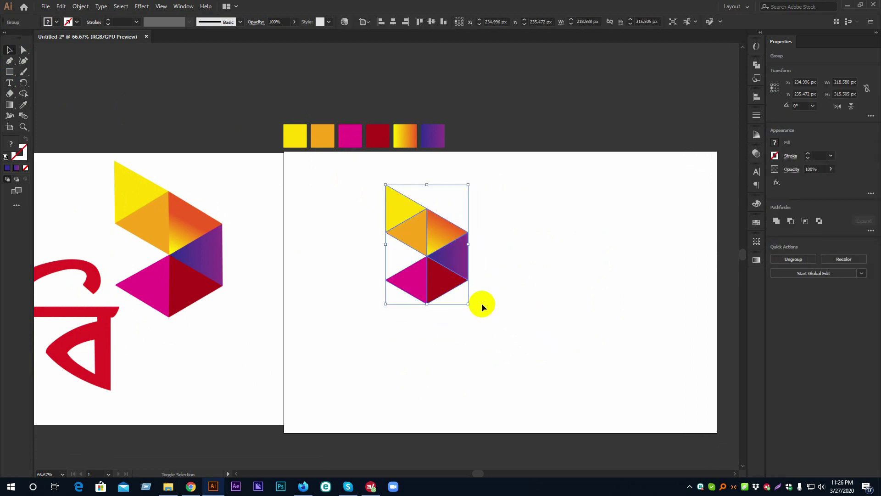
click(536, 287)
click(438, 203)
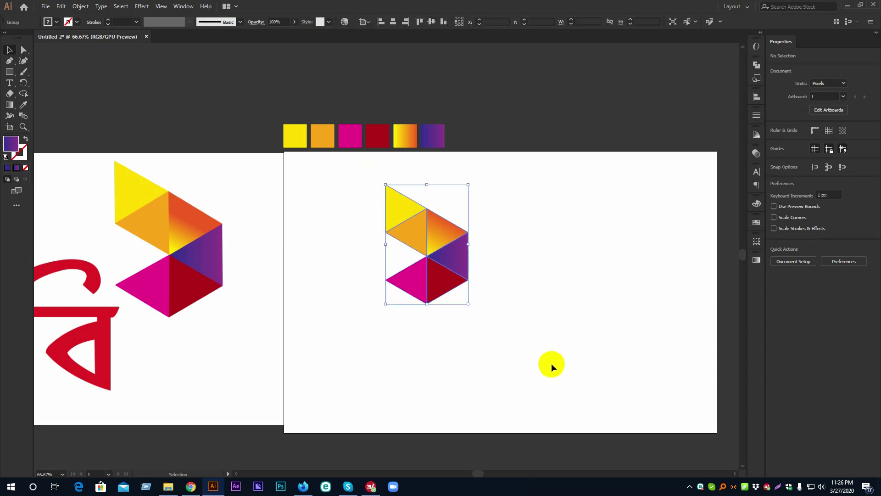
click(549, 277)
click(453, 238)
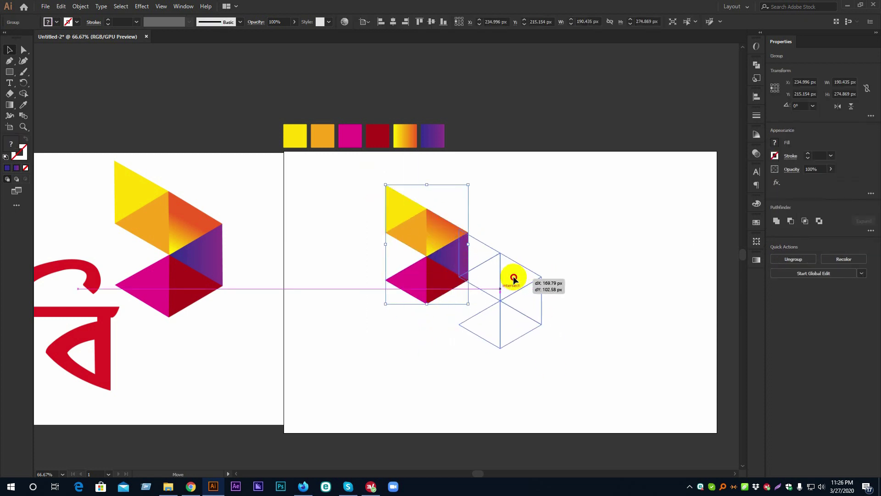
drag(441, 238, 514, 279)
click(591, 238)
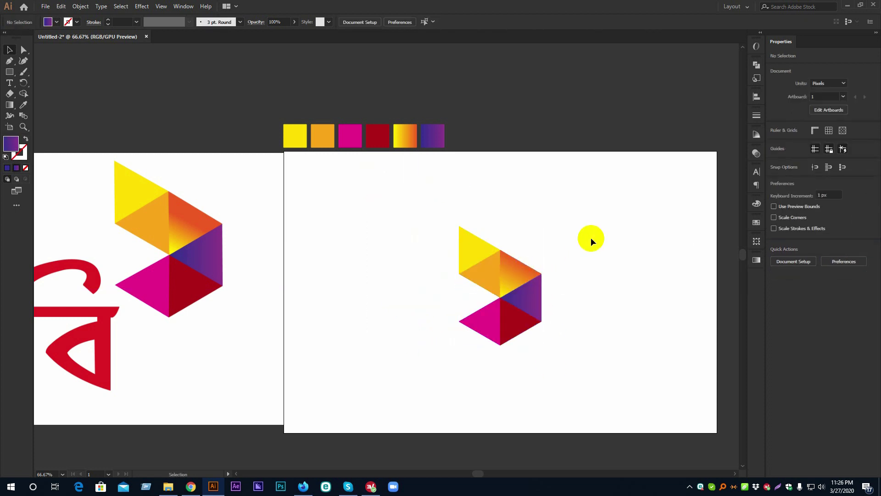